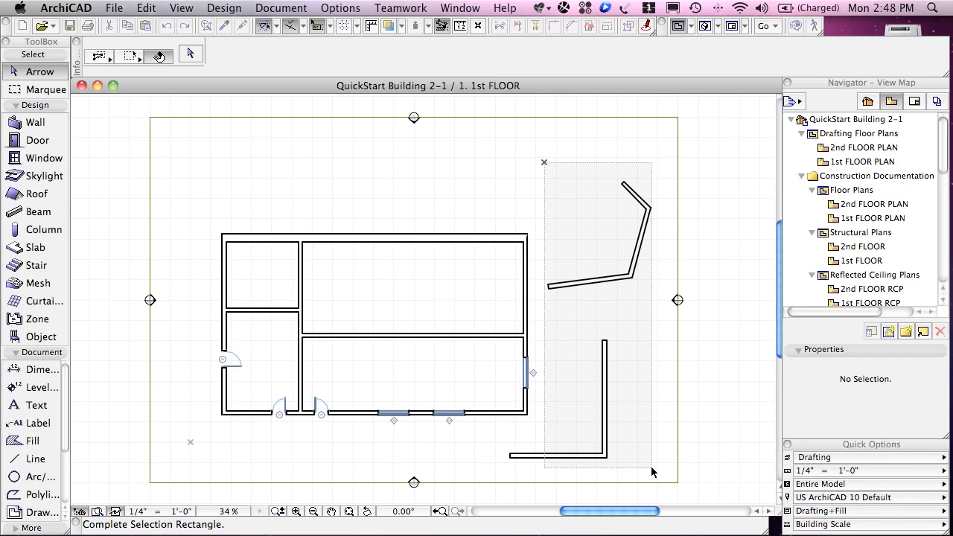
- Delete the five loose wall segments on the right side of the floor plan, outside the building
click(651, 466)
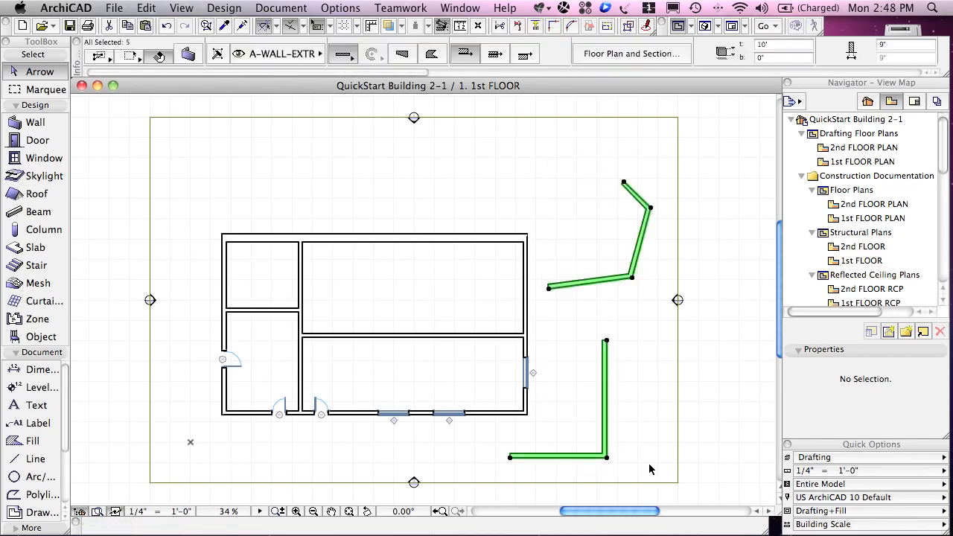
key(Delete)
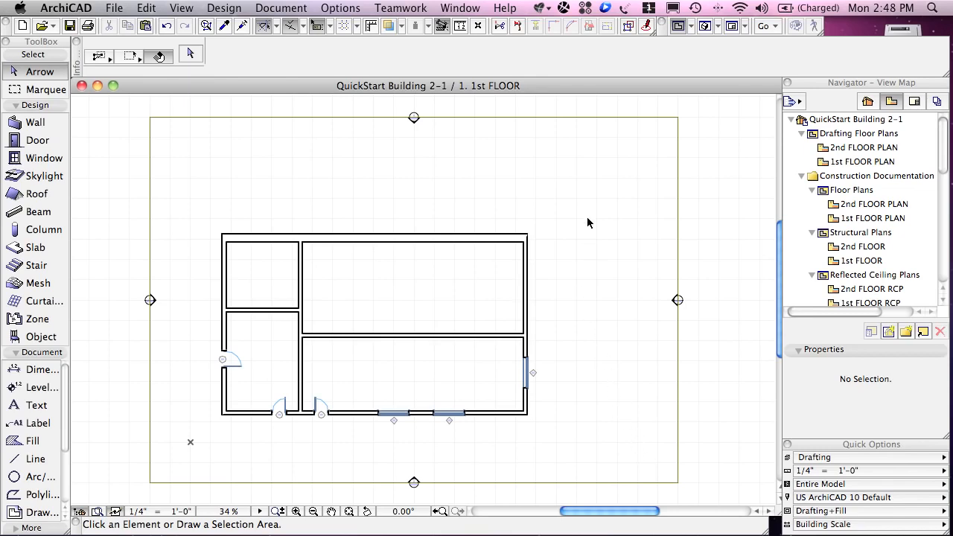
- Draw a horizontal wall 20 feet long in the empty area above the building
click(22, 127)
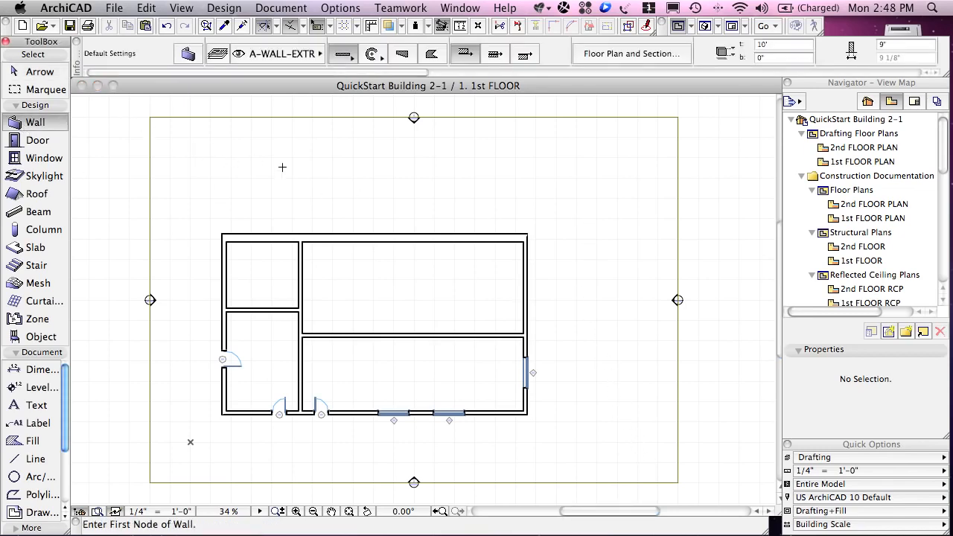
click(231, 158)
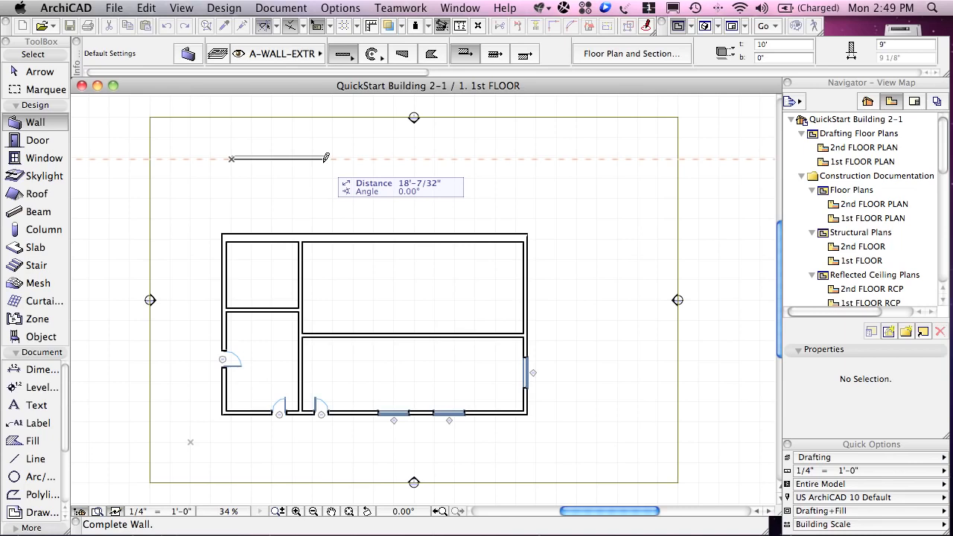
text(20)
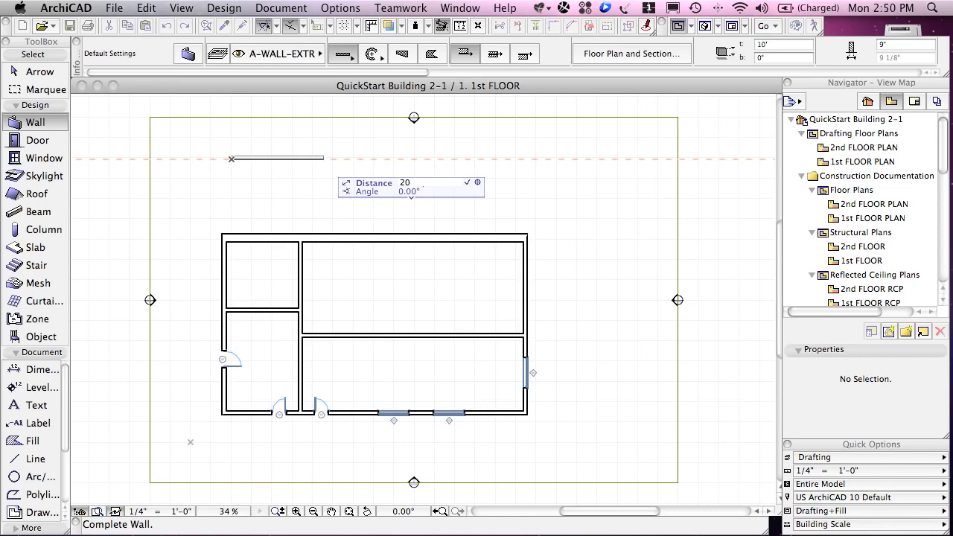
key(Return)
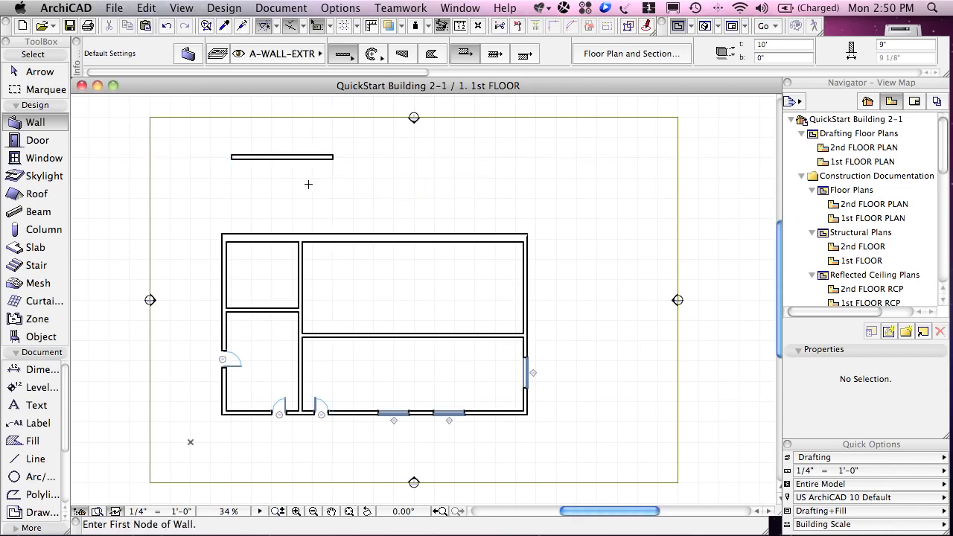
- Draw a second horizontal wall 24'-6" long just below the 20-foot wall, starting near its left end
scroll(231, 179, up, 1)
click(230, 180)
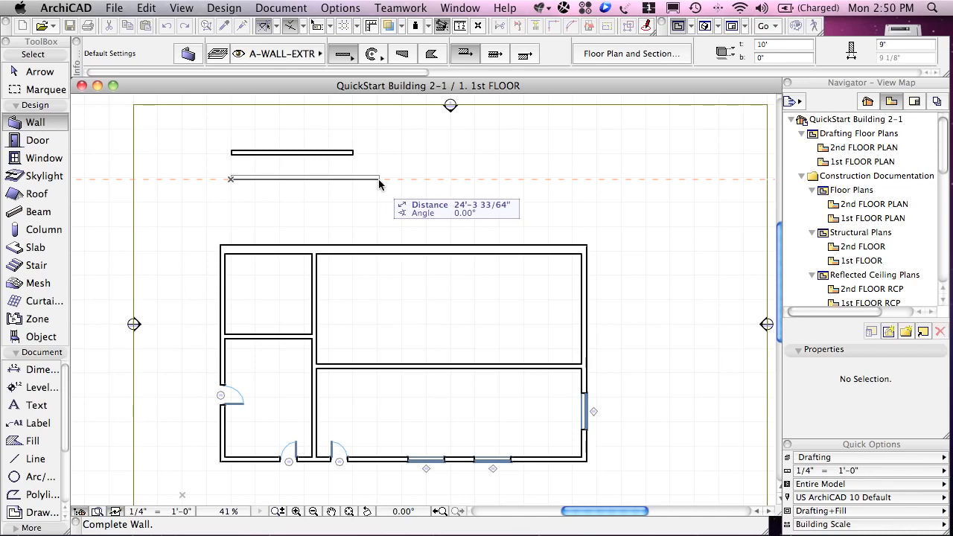
text(24-)
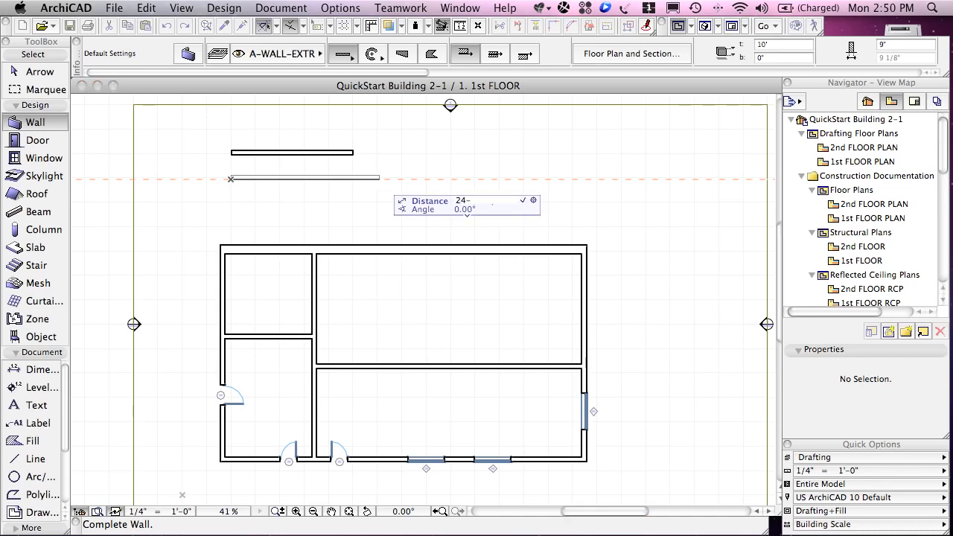
text(6)
key(Return)
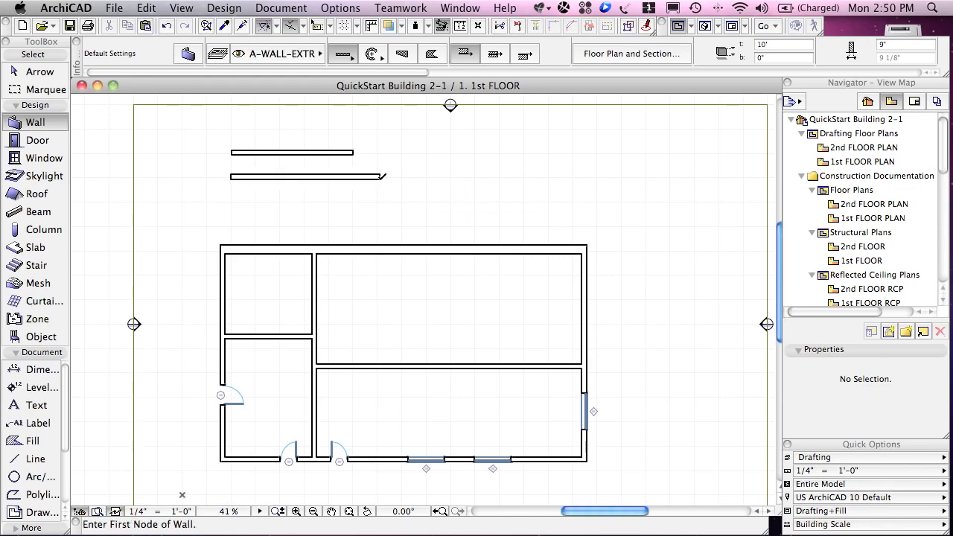
- Draw a third horizontal wall 28'-4 1/2" long just below the second one, aligned at the left
click(232, 200)
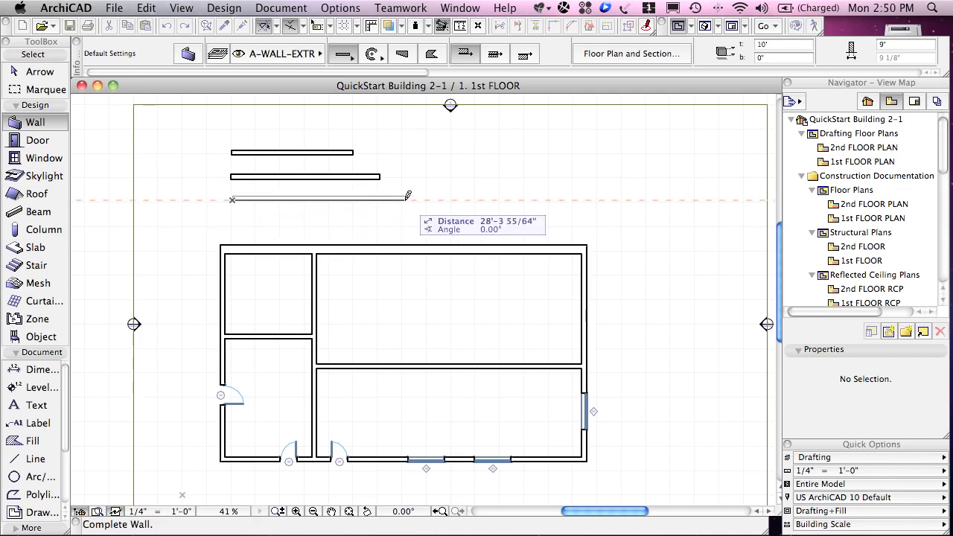
text(28)
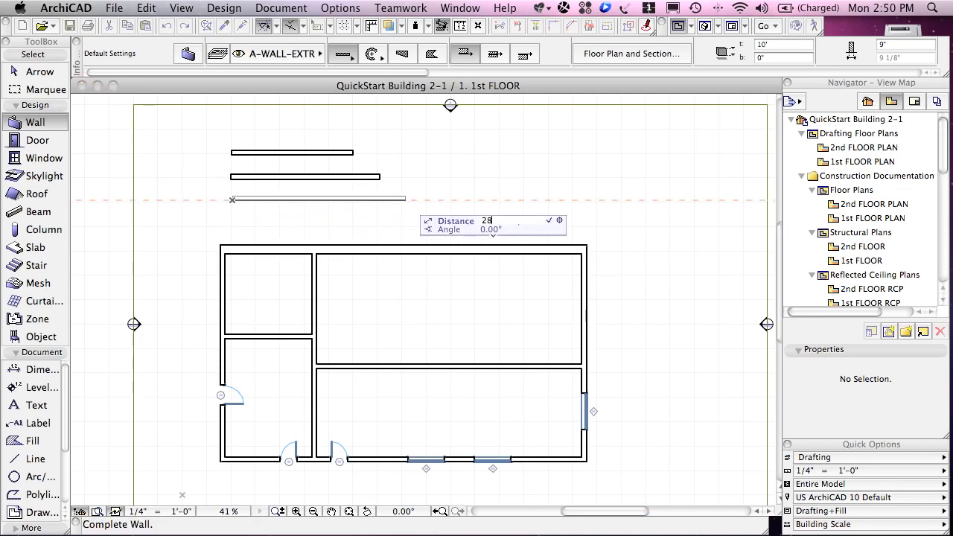
text('4 1/2)
key(Return)
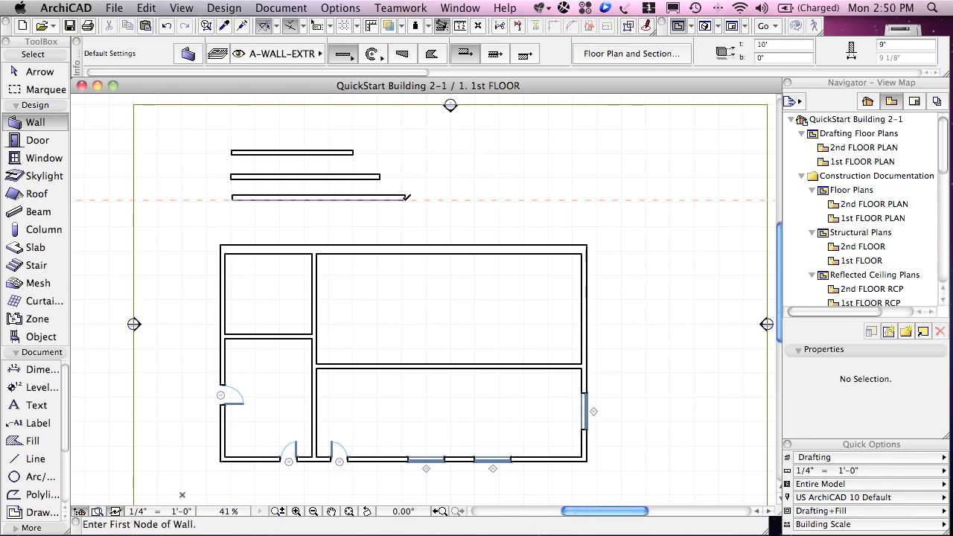
- Draw a fourth horizontal wall 31'-5.5" long between the third wall and the building, aligned at the left
click(232, 215)
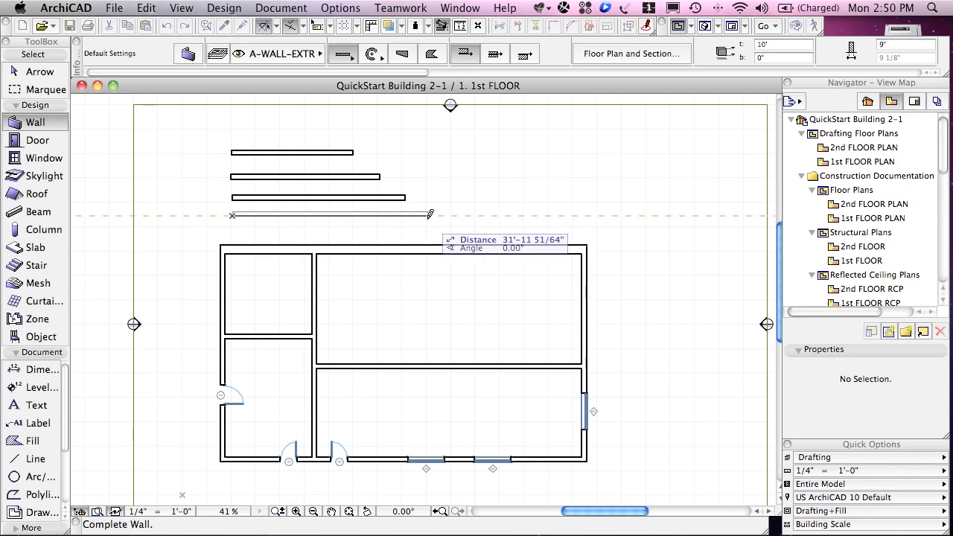
text(3)
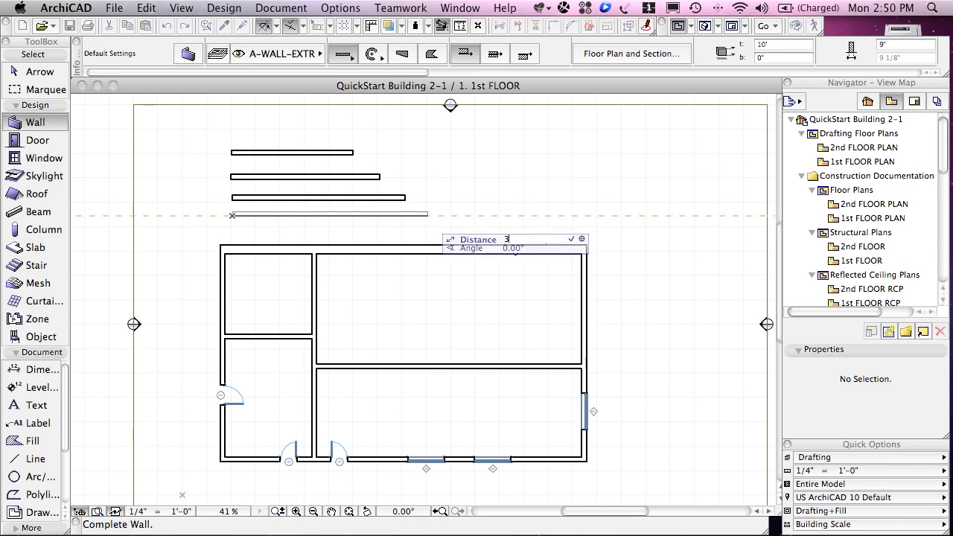
text(1)
text('5.5)
key(Return)
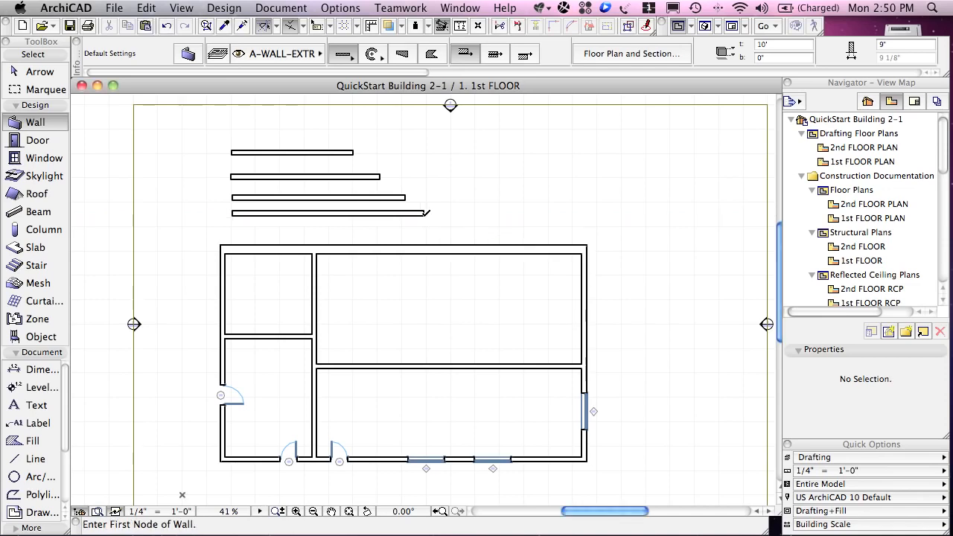
- Measure the lengths of the two uppermost new walls from end to end
click(460, 26)
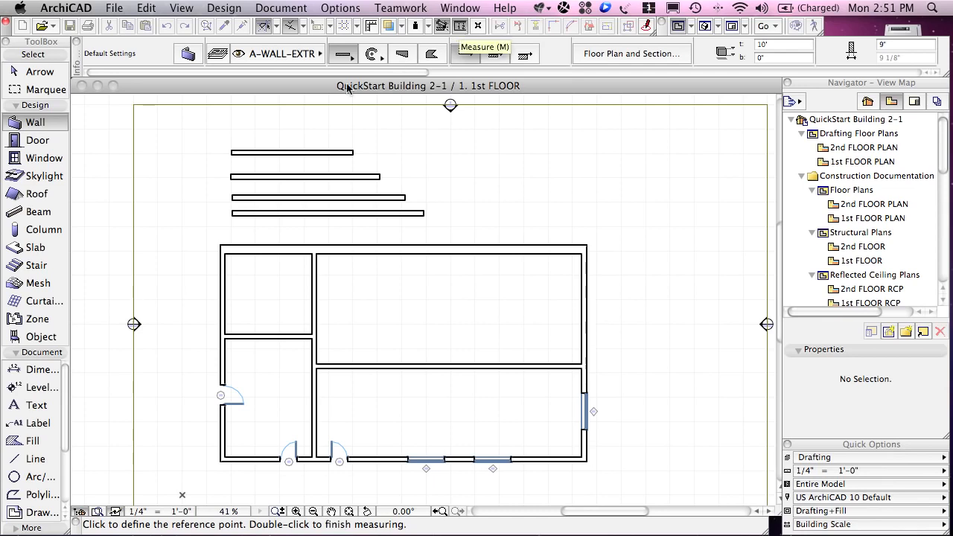
click(232, 154)
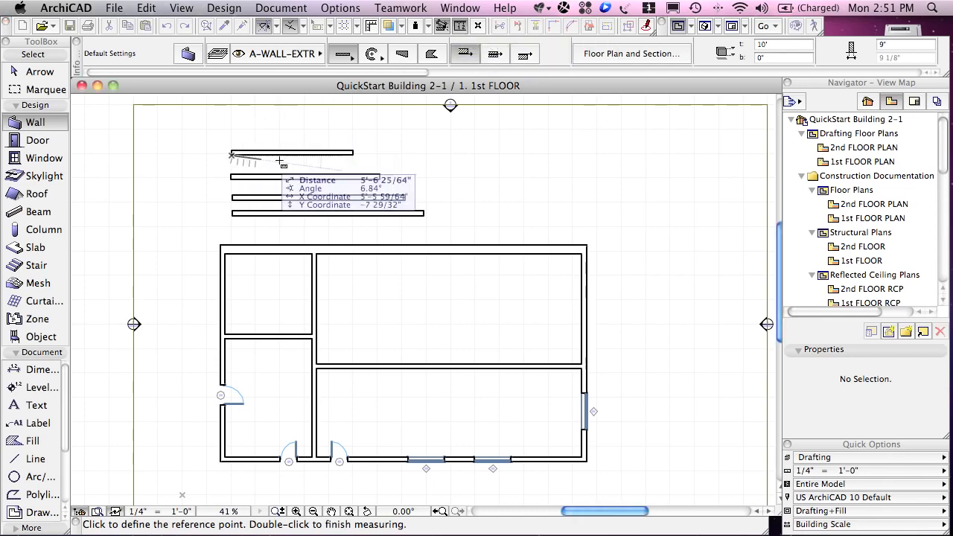
double_click(354, 154)
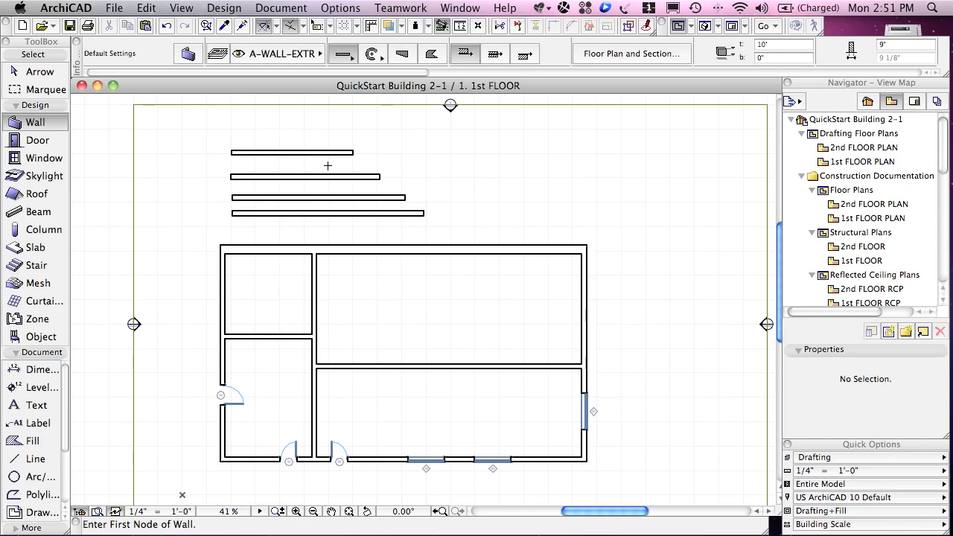
key(m)
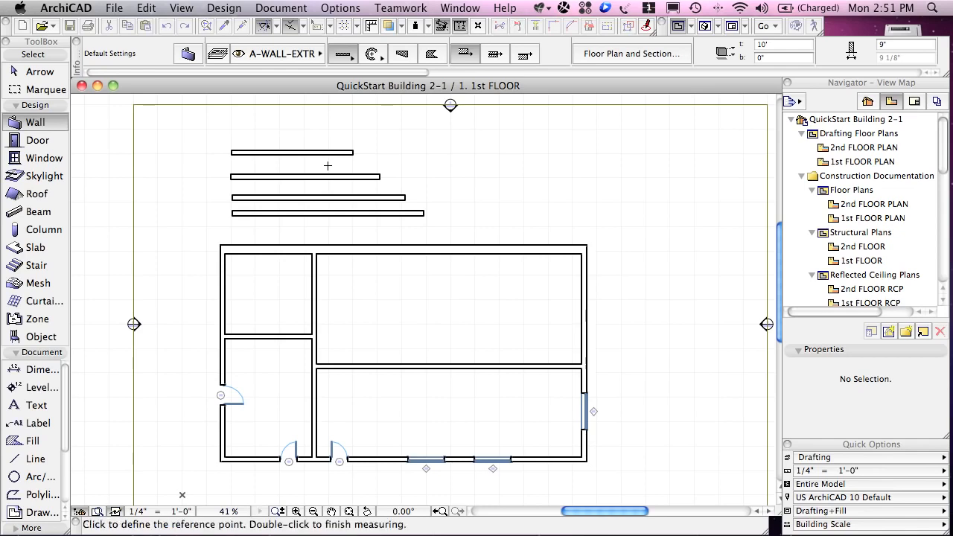
click(231, 178)
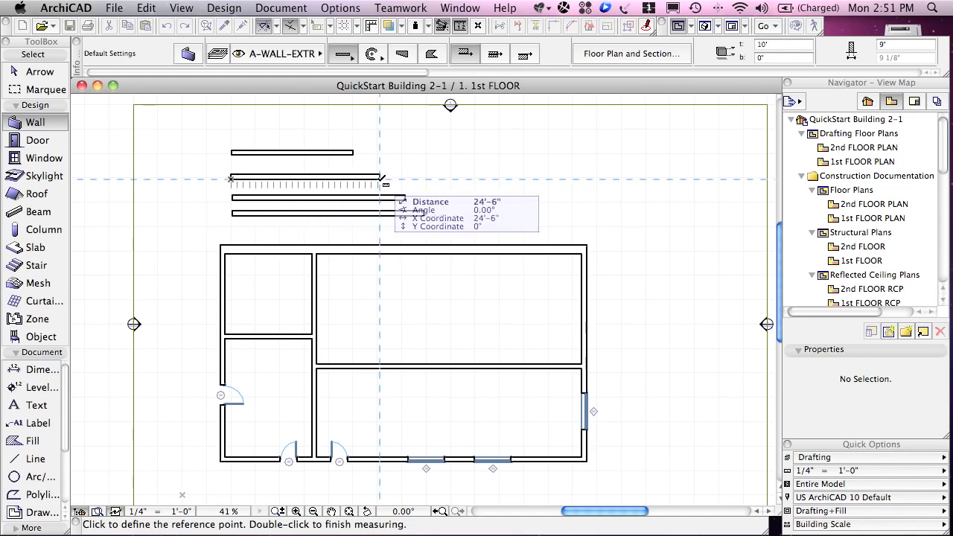
key(Escape)
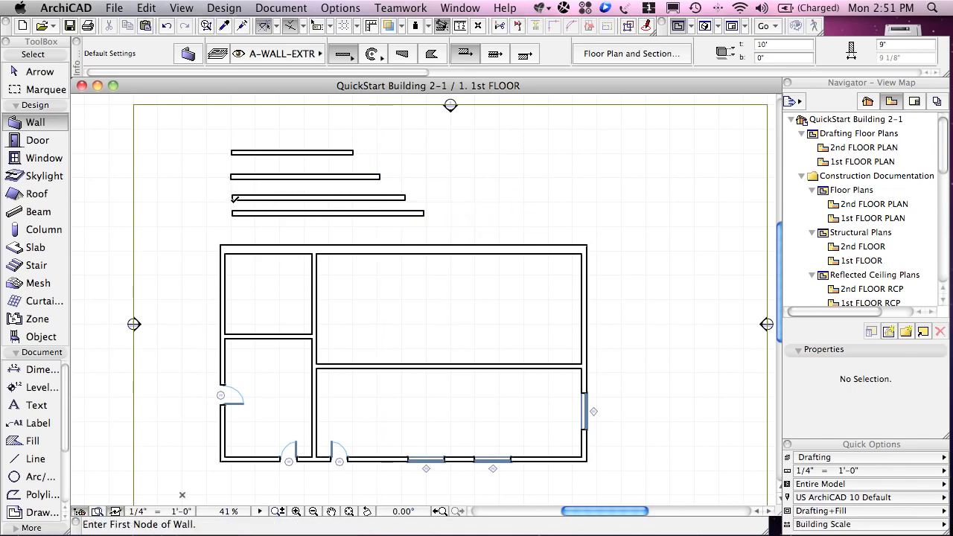
- Measure the lengths of the third and fourth new walls from end to end
key(m)
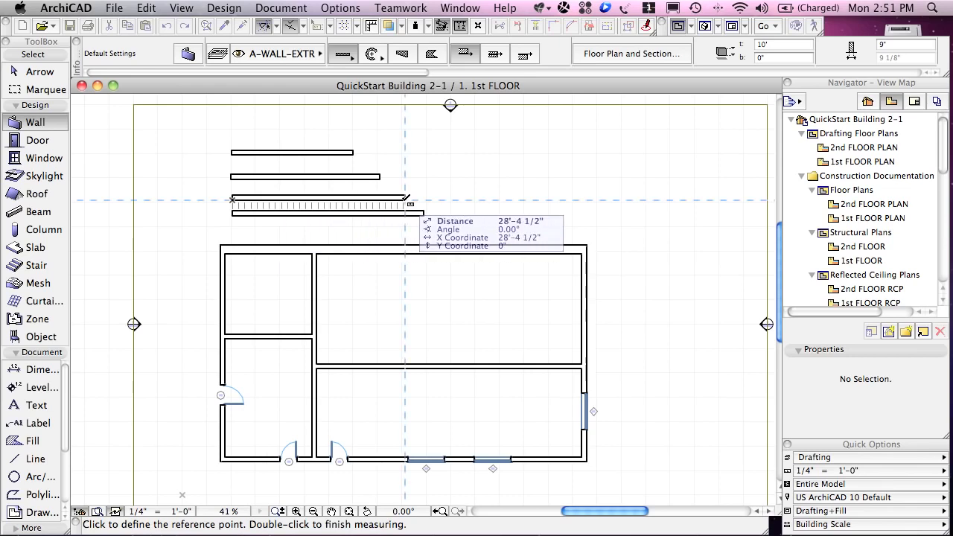
key(Escape)
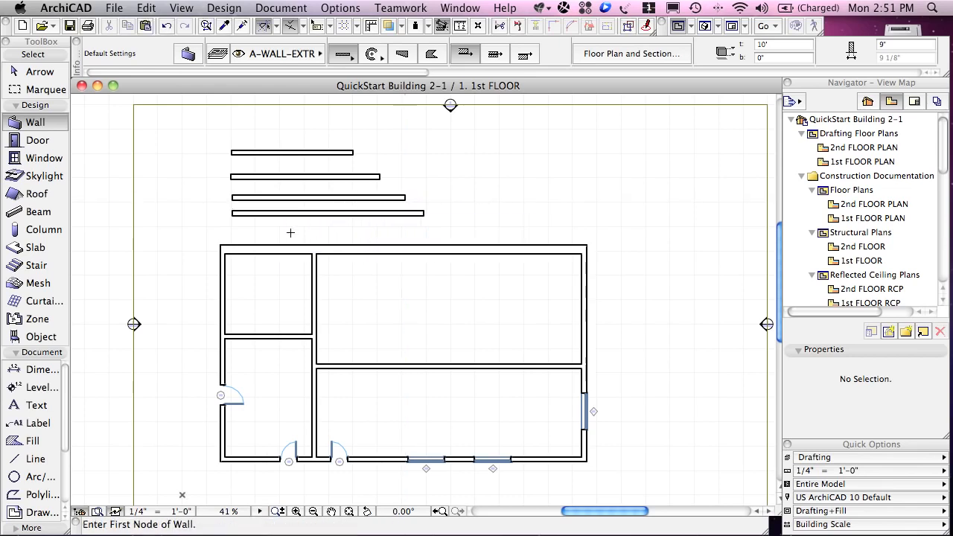
key(m)
click(233, 215)
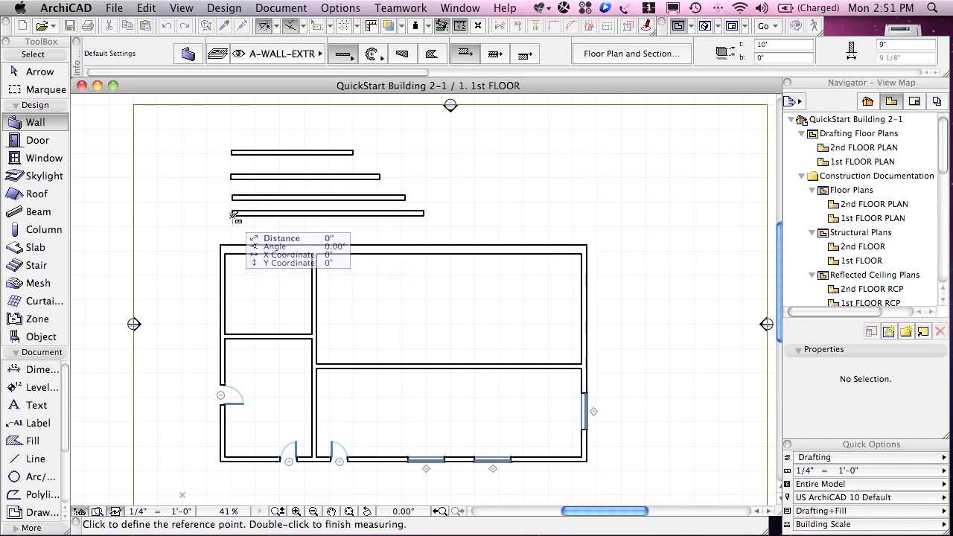
double_click(426, 215)
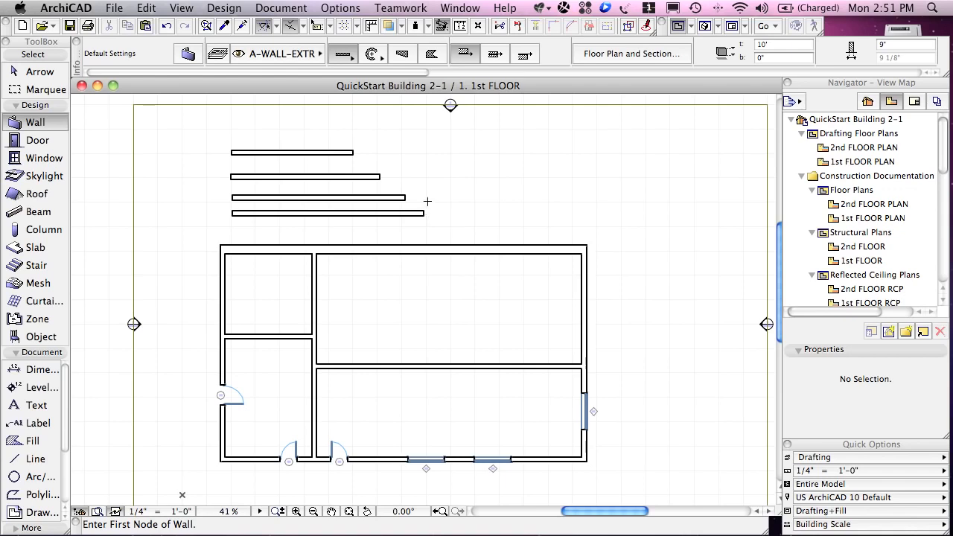
- Set the project's working model unit to meter with 3 decimals
click(339, 9)
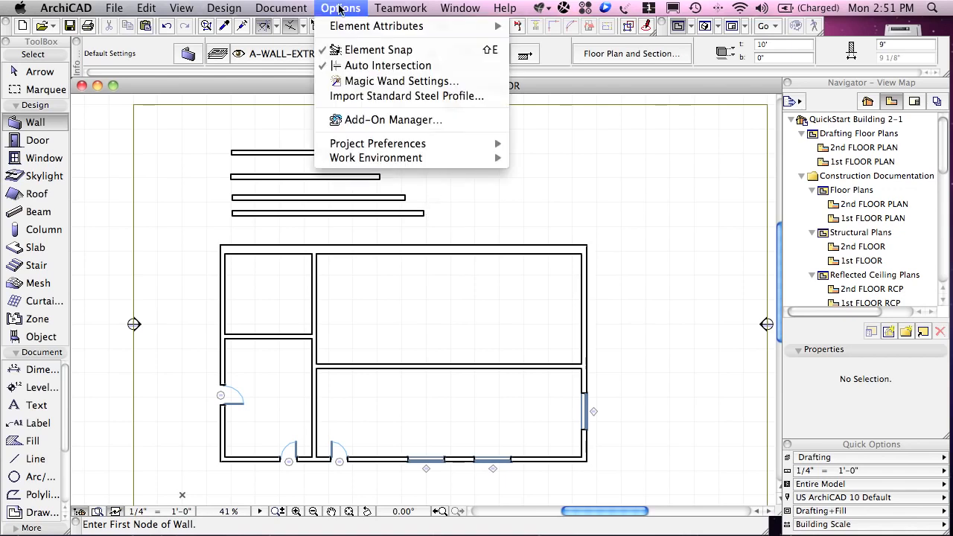
mouse_move(356, 146)
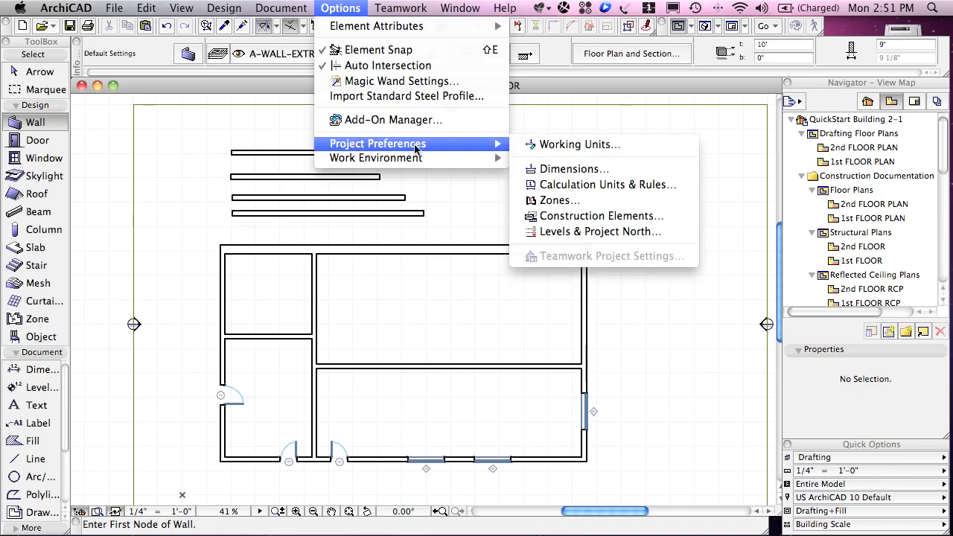
click(557, 145)
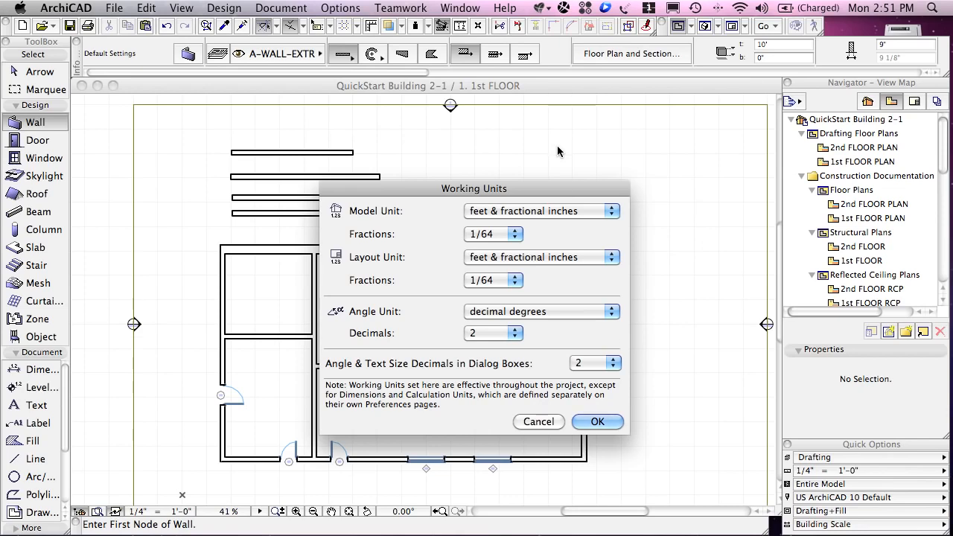
click(511, 213)
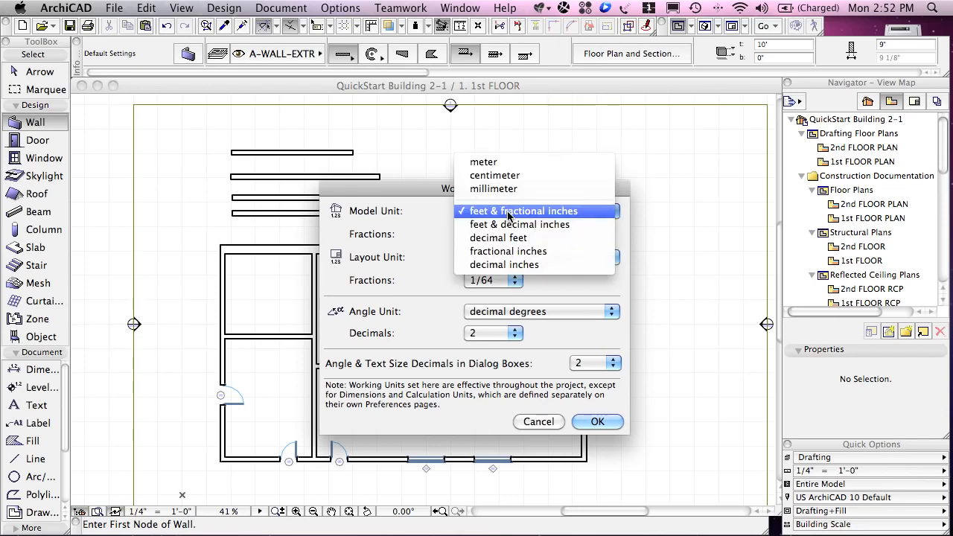
click(504, 162)
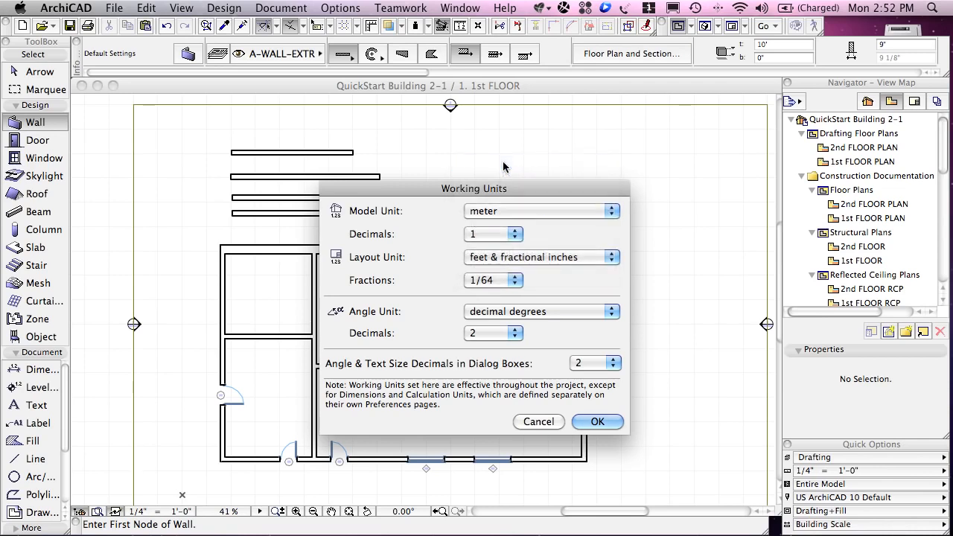
click(510, 237)
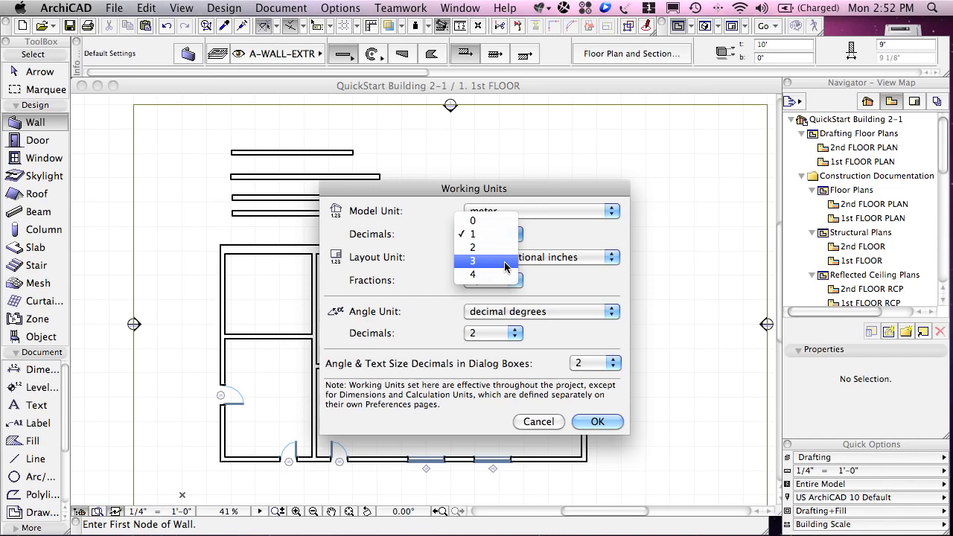
click(505, 262)
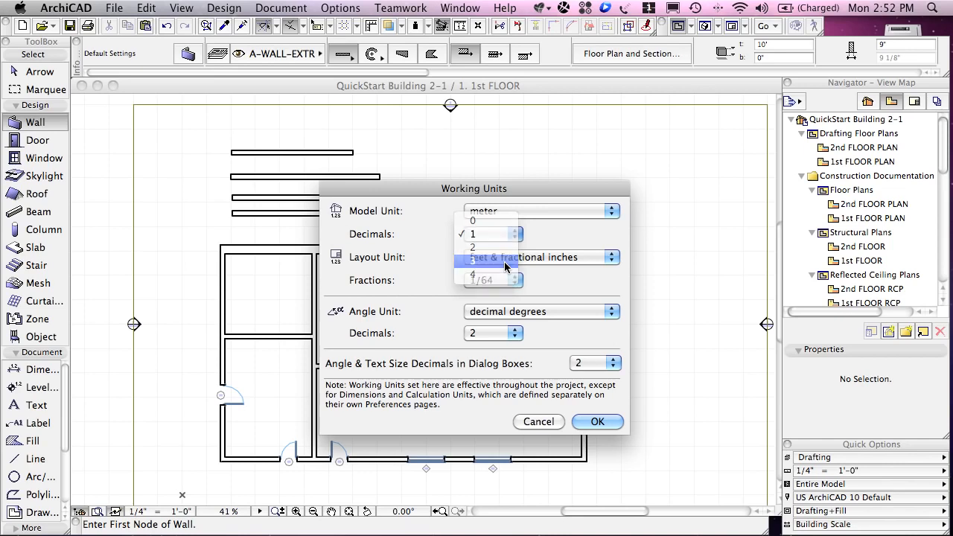
click(591, 422)
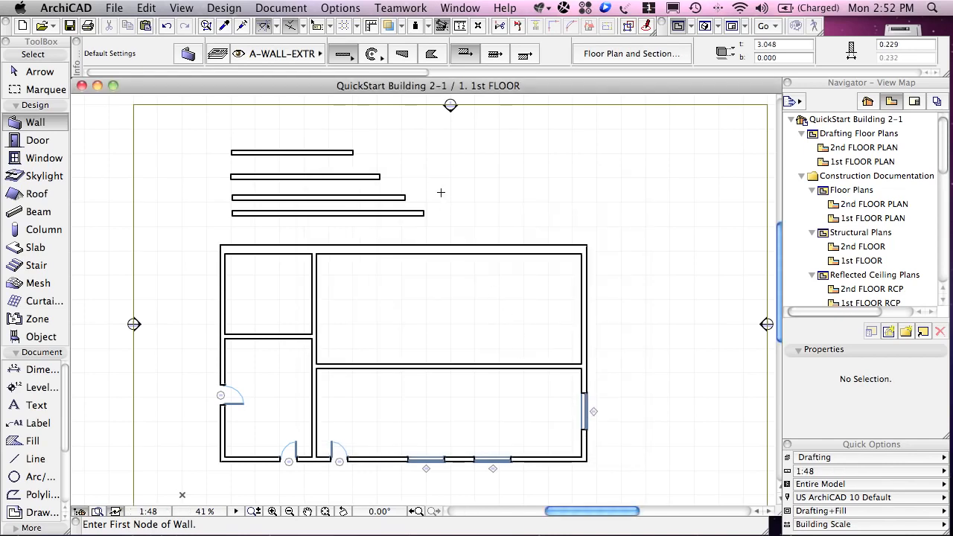
- Draw a horizontal wall 3 m long to the right of the four stacked walls, above the building
click(439, 161)
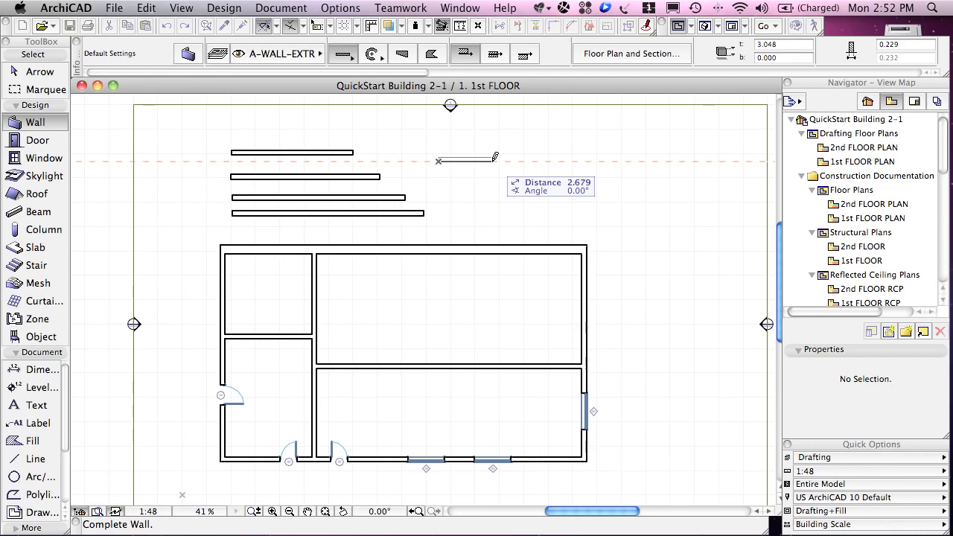
text(3)
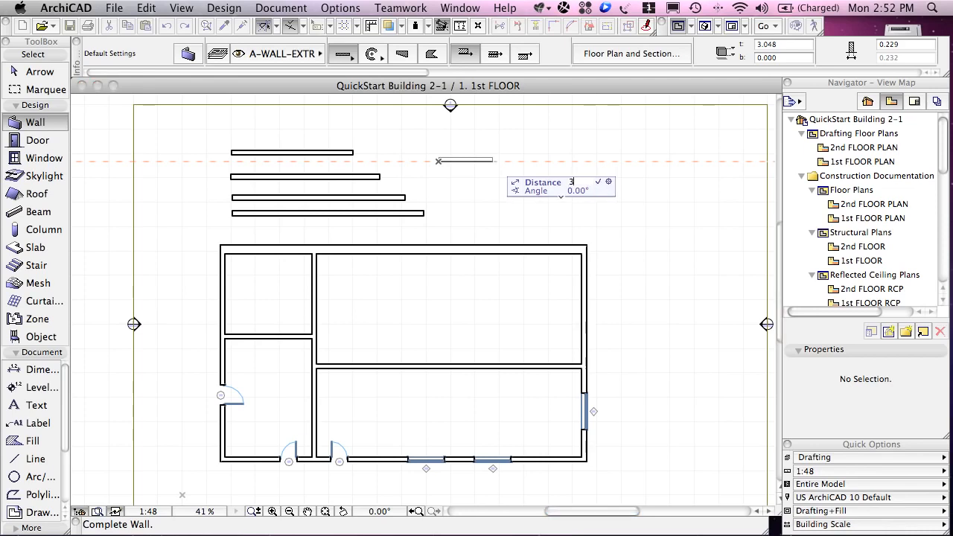
key(Return)
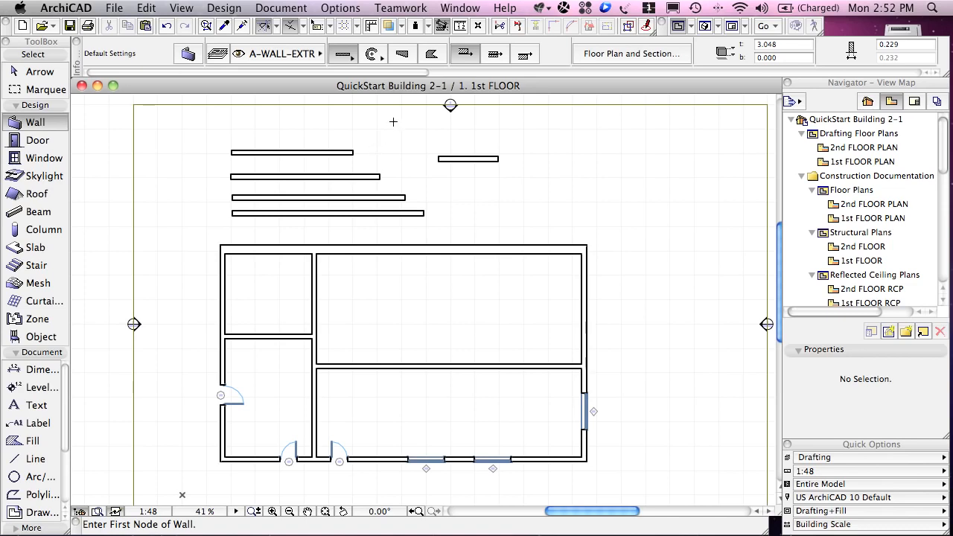
- Measure the length of the uppermost of the four stacked walls from end to end
click(459, 28)
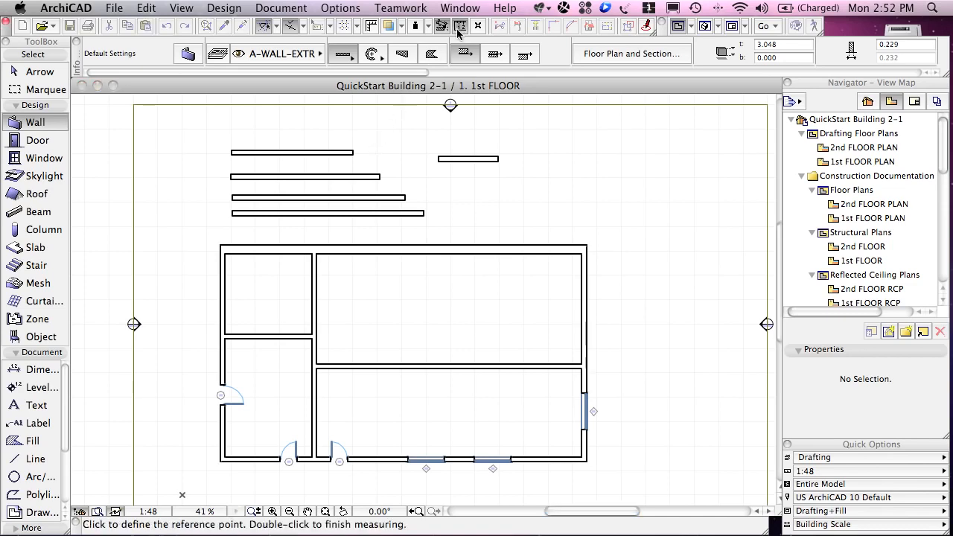
click(233, 154)
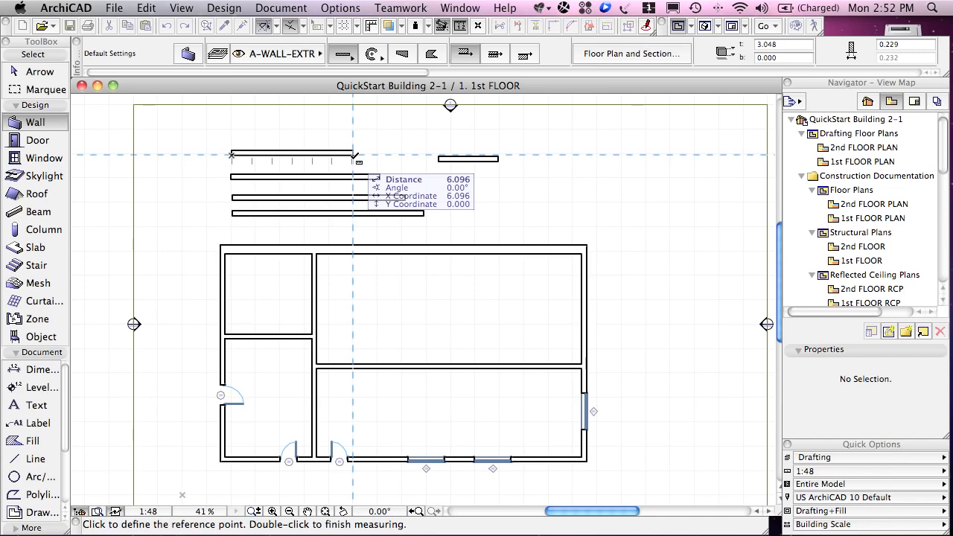
key(Escape)
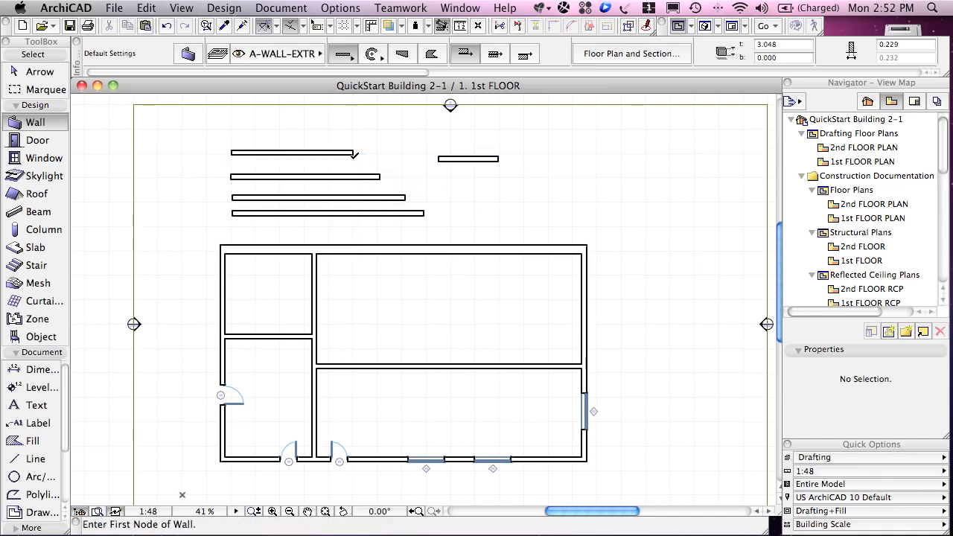
- Set the project's working model unit to feet & fractional inches with 1/64 fractions
click(347, 9)
mouse_move(384, 145)
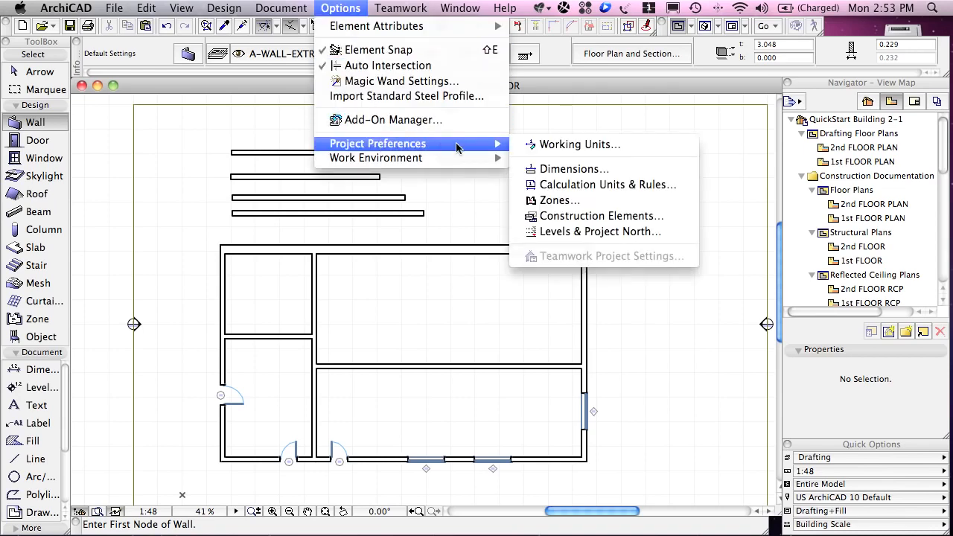
click(545, 146)
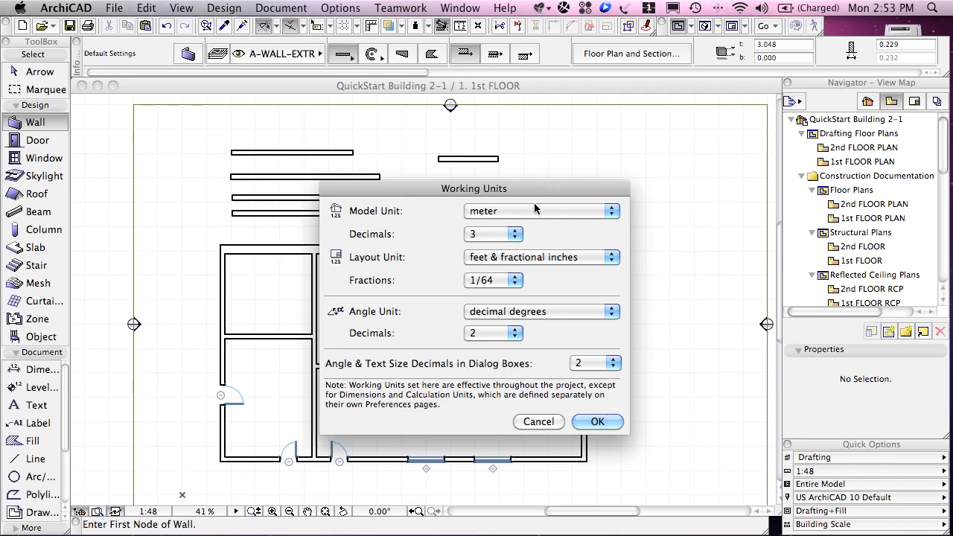
click(534, 211)
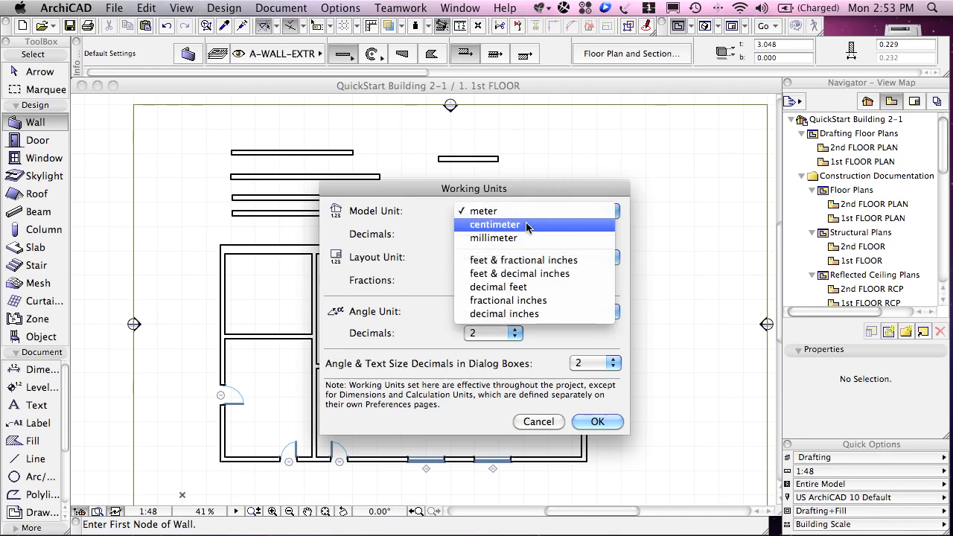
click(430, 229)
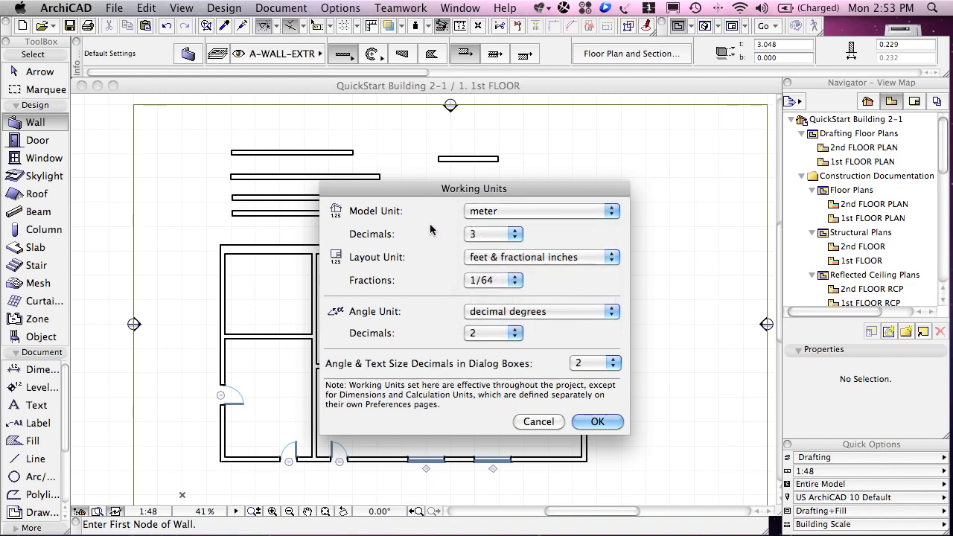
click(491, 213)
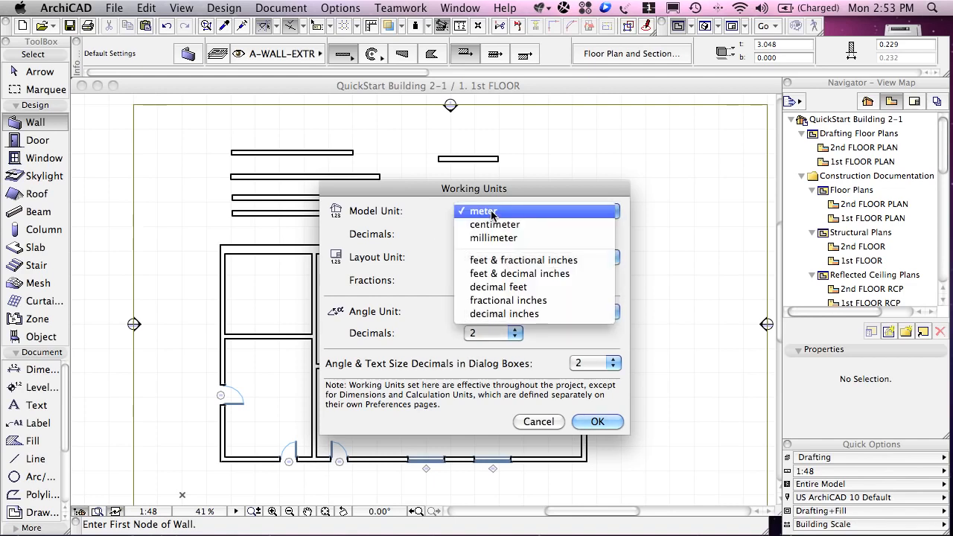
click(518, 262)
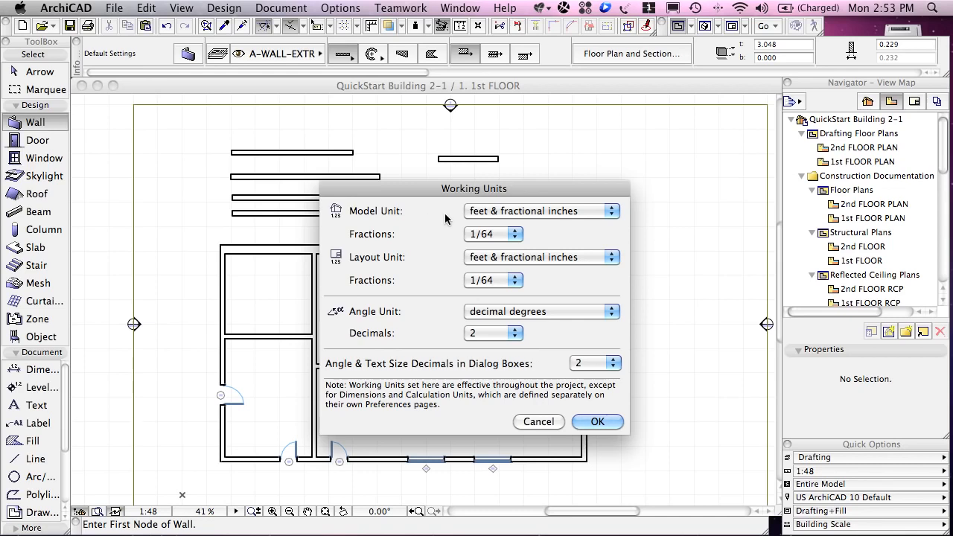
click(598, 422)
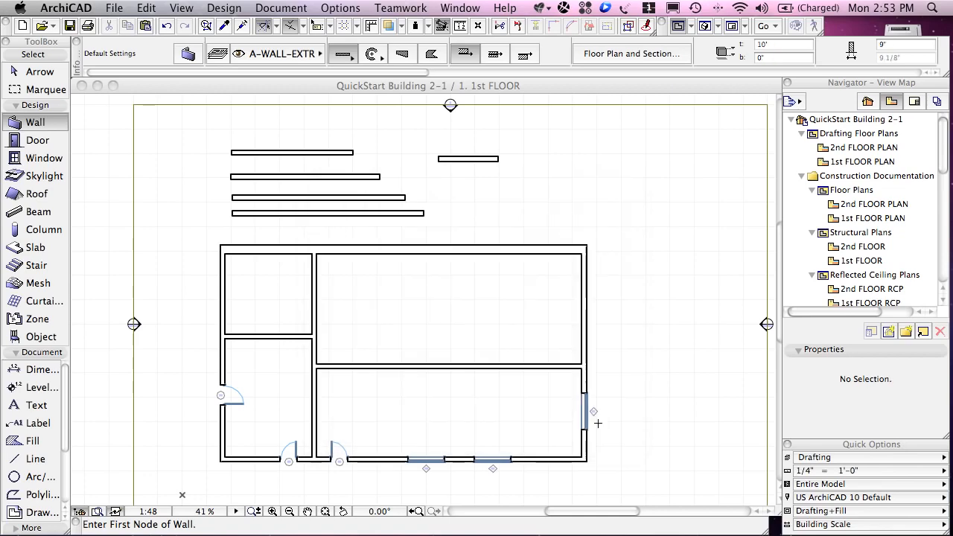
- Review the project's working unit settings for model, layout and angle units
click(349, 7)
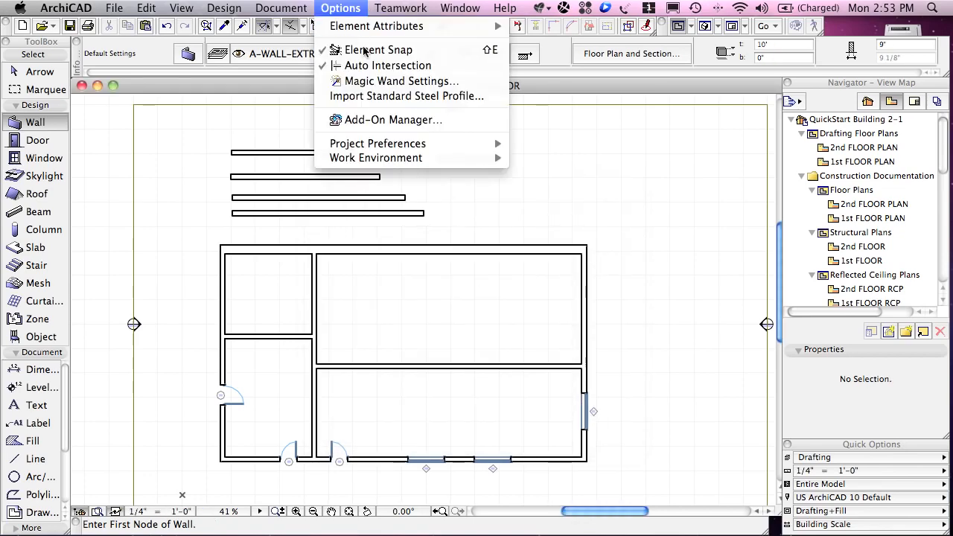
mouse_move(383, 146)
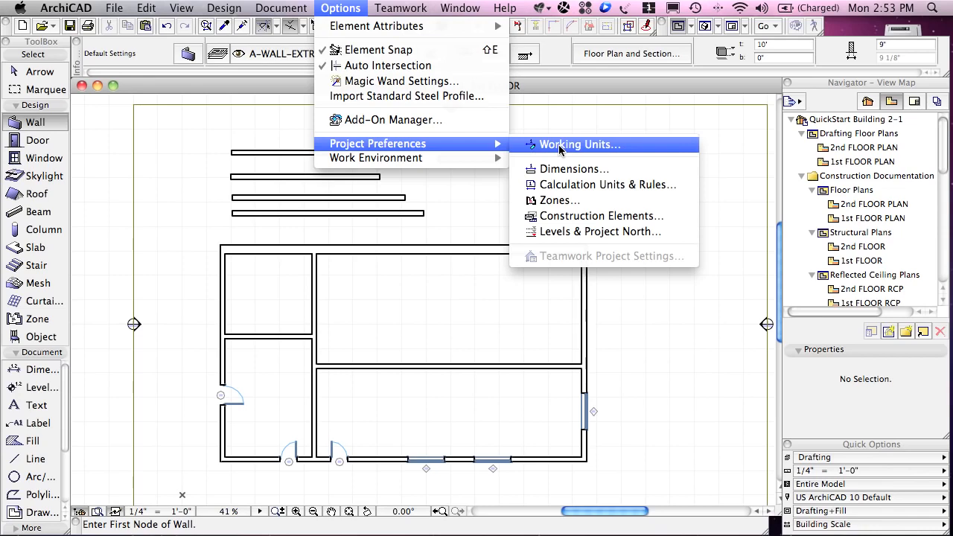
click(560, 145)
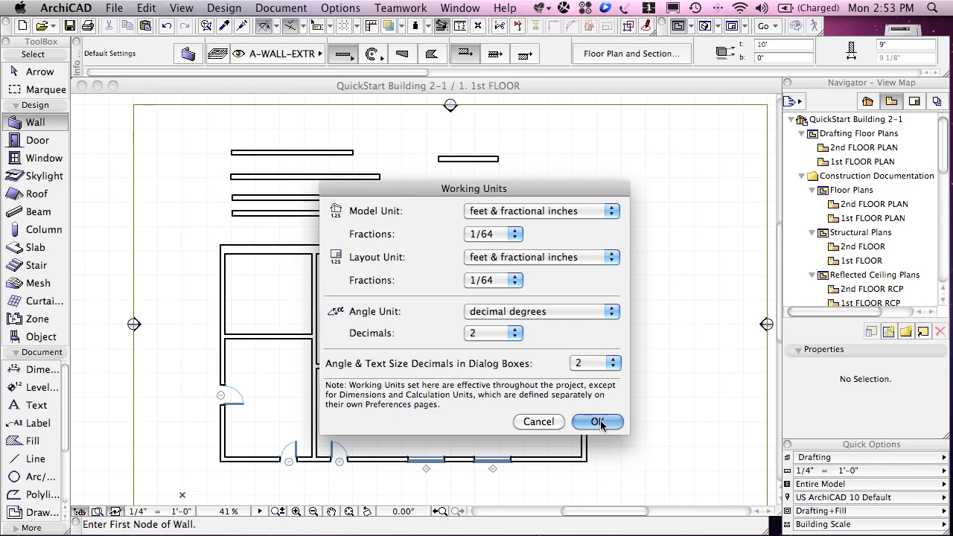
click(598, 422)
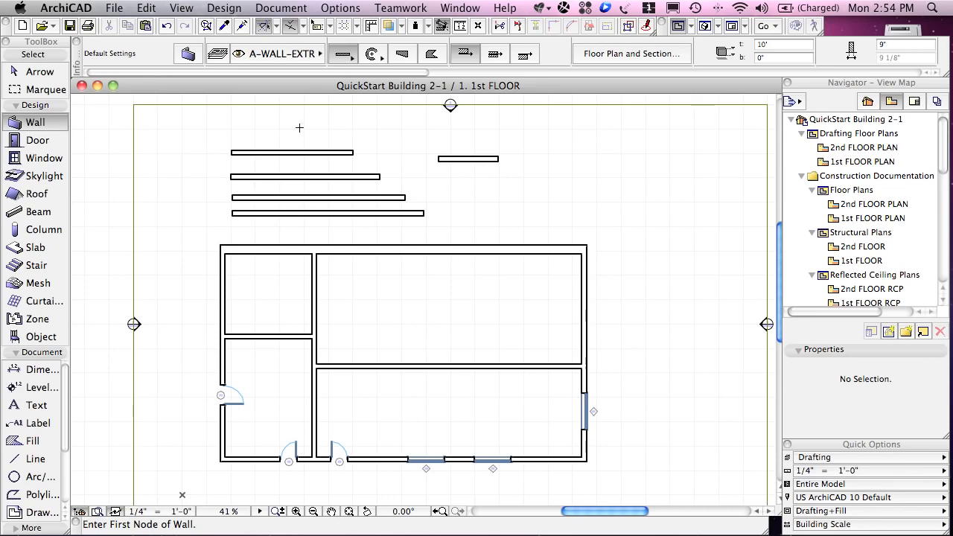
- Draw a horizontal wall 15' long above the uppermost stacked wall, using the tracker for its distance
click(316, 28)
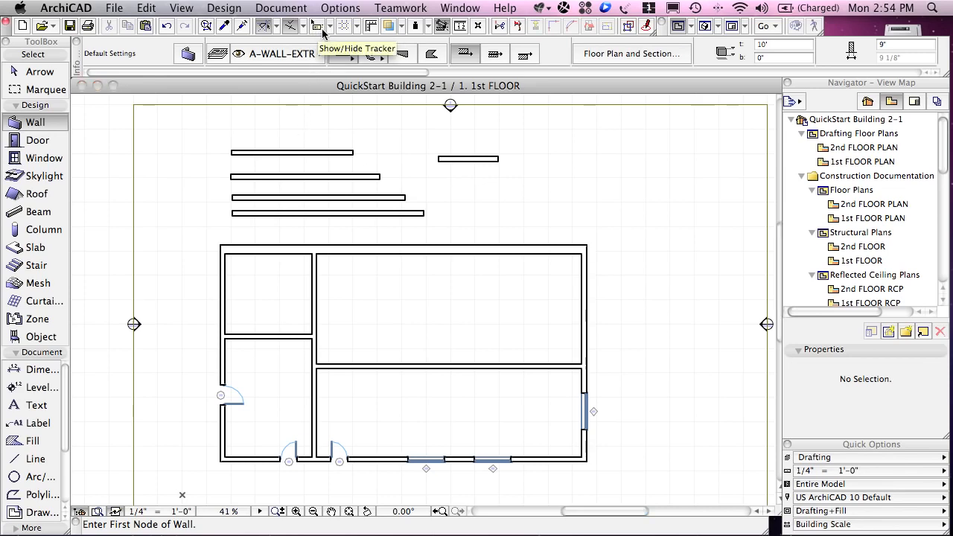
click(238, 128)
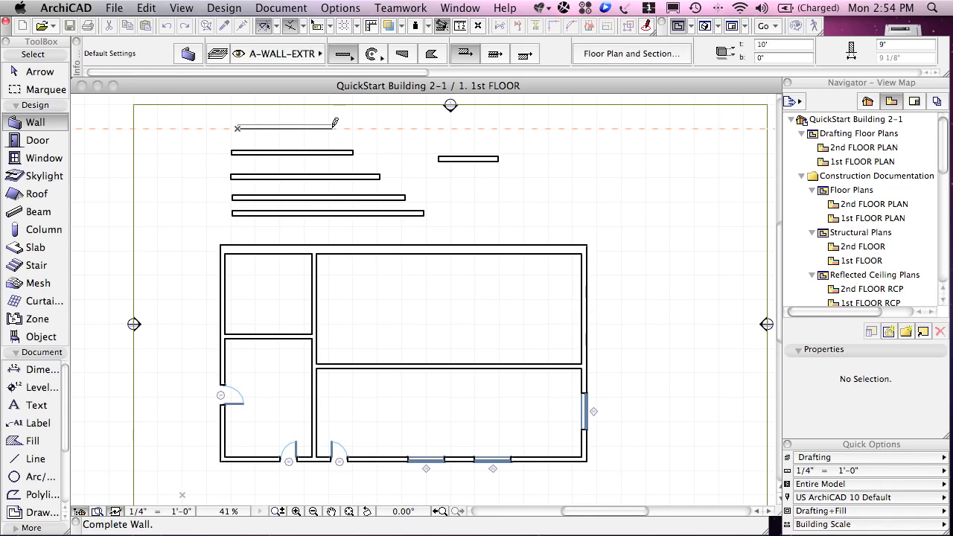
scroll(335, 123, up, 2)
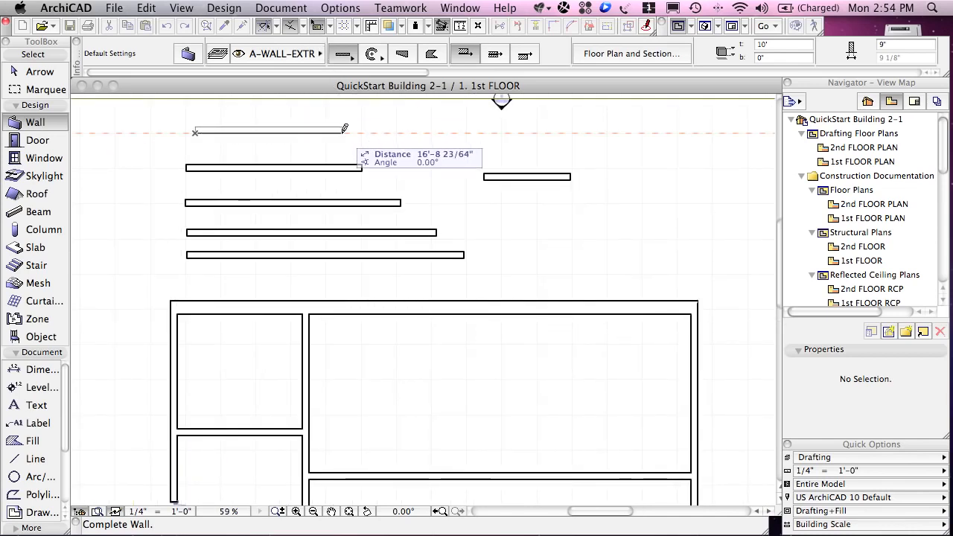
text(1)
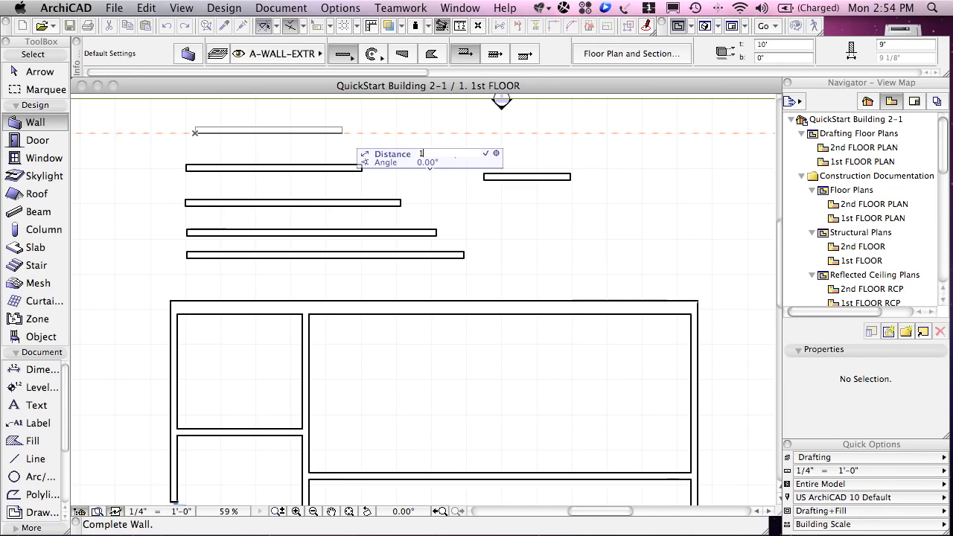
text(5)
key(Return)
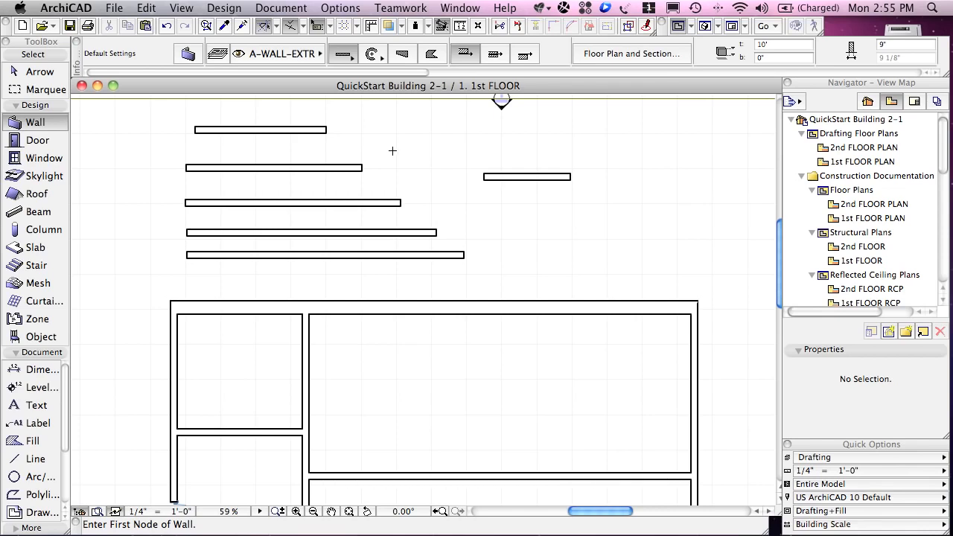
- Show the Coordinates palette and place it along the upper edge of the floor plan, clear of the walls
click(457, 9)
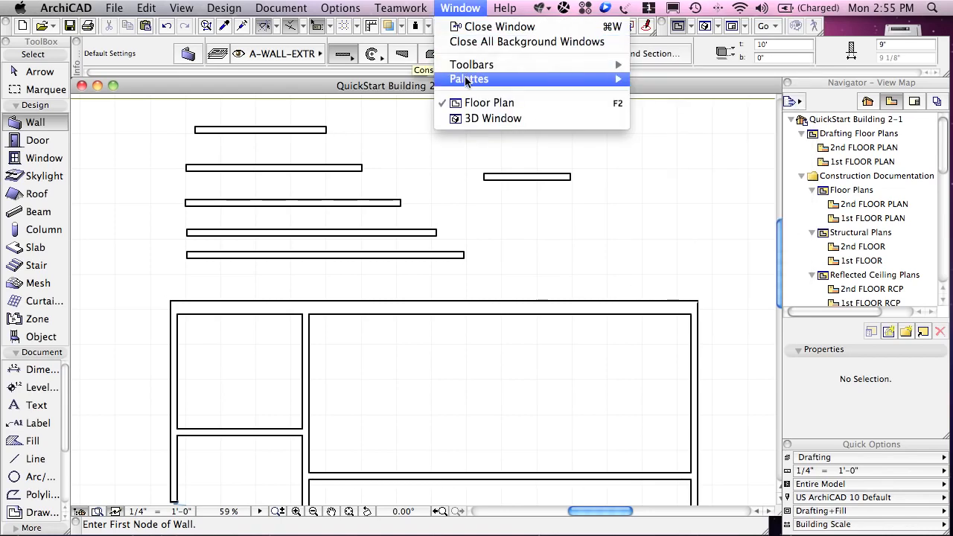
mouse_move(470, 80)
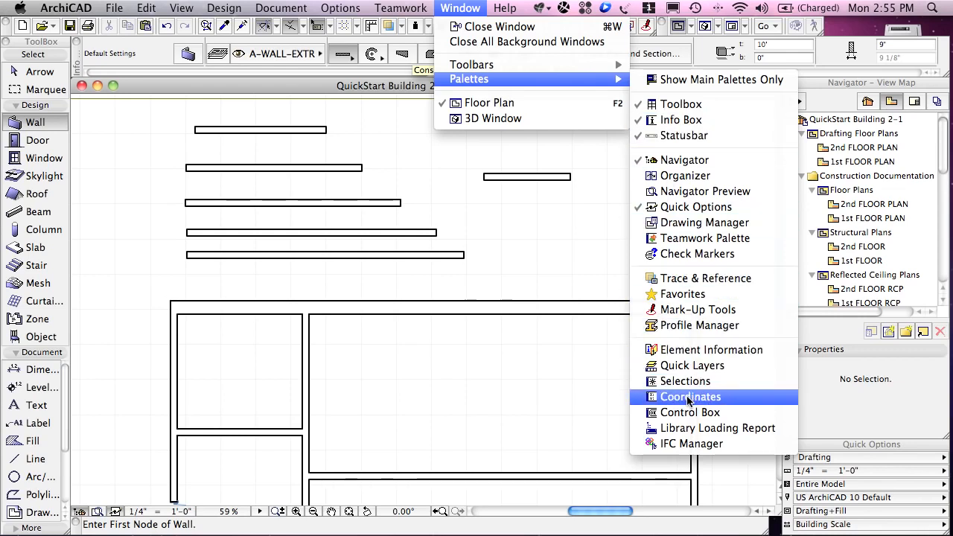
click(689, 398)
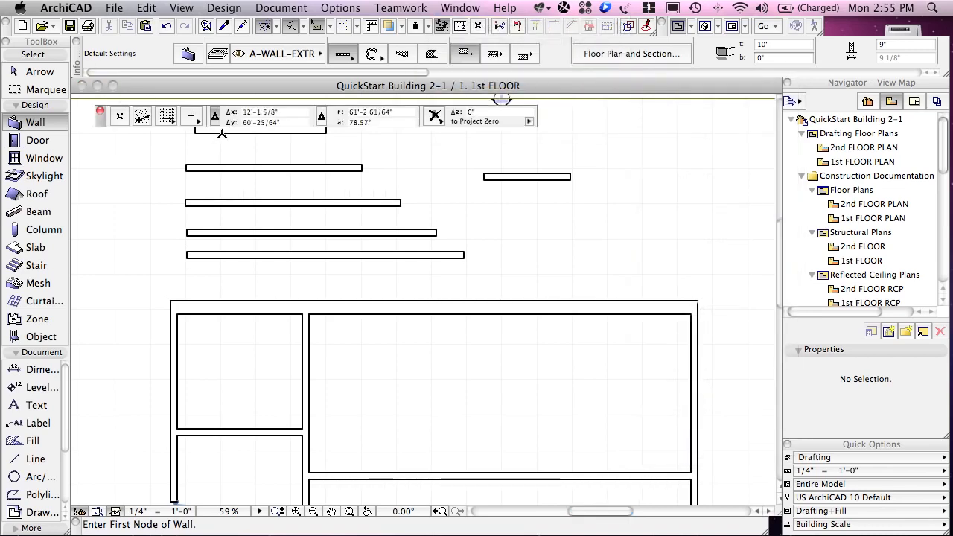
drag(100, 121, 122, 108)
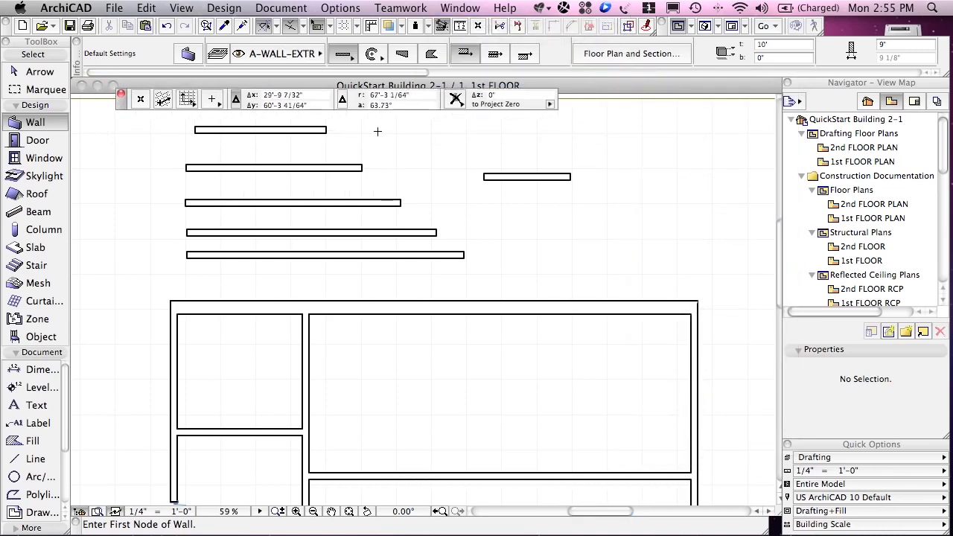
- Draw a vertical wall running 8' downward beside the stacked walls, entering a Y coordinate of -8' in the tracker
click(402, 140)
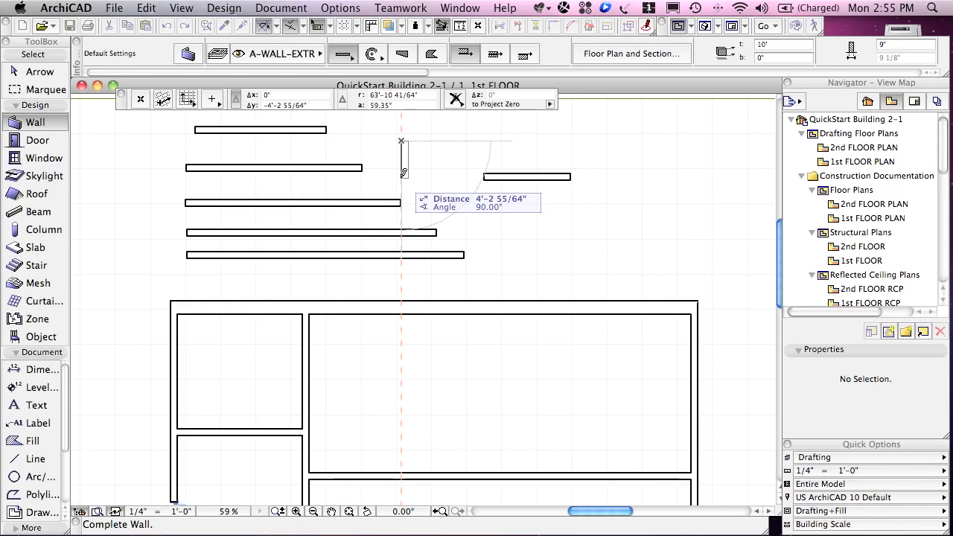
key(y)
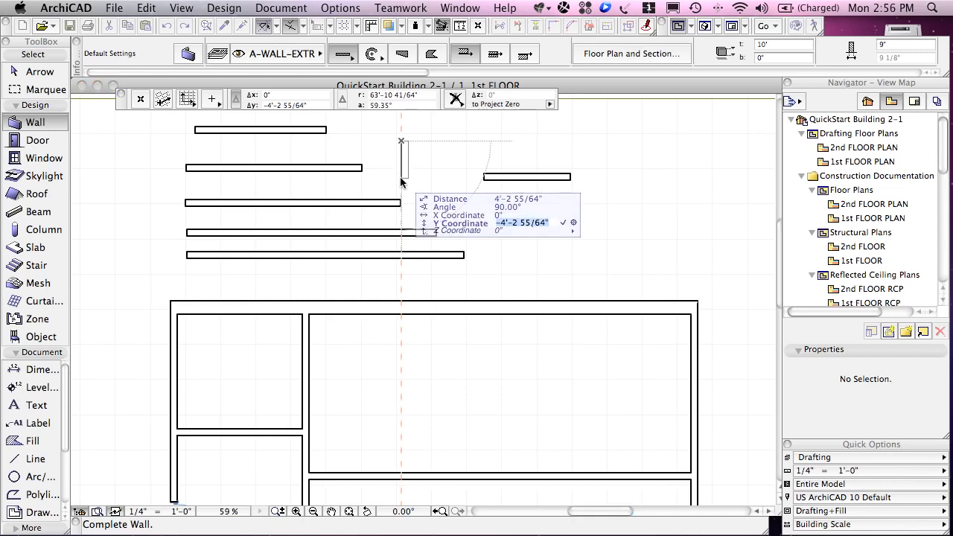
text(-8)
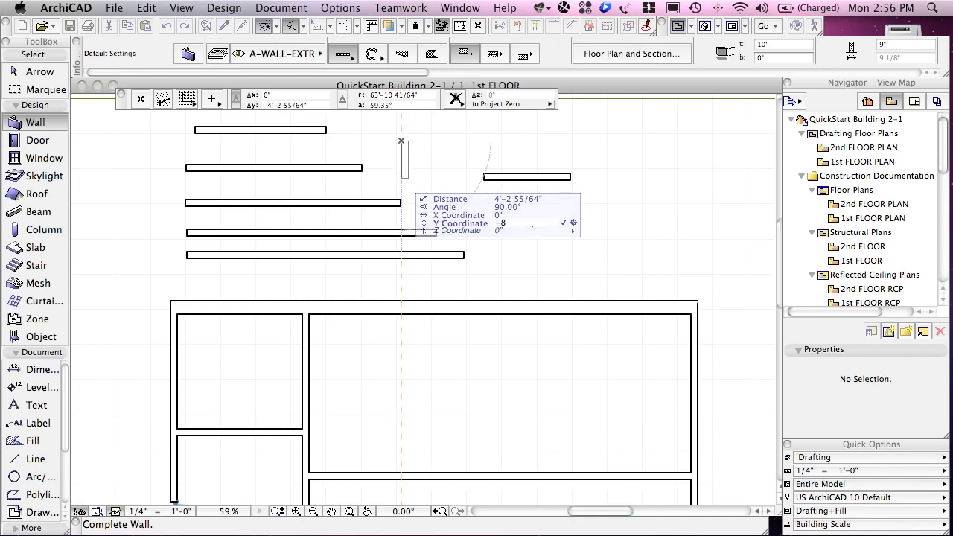
key(Return)
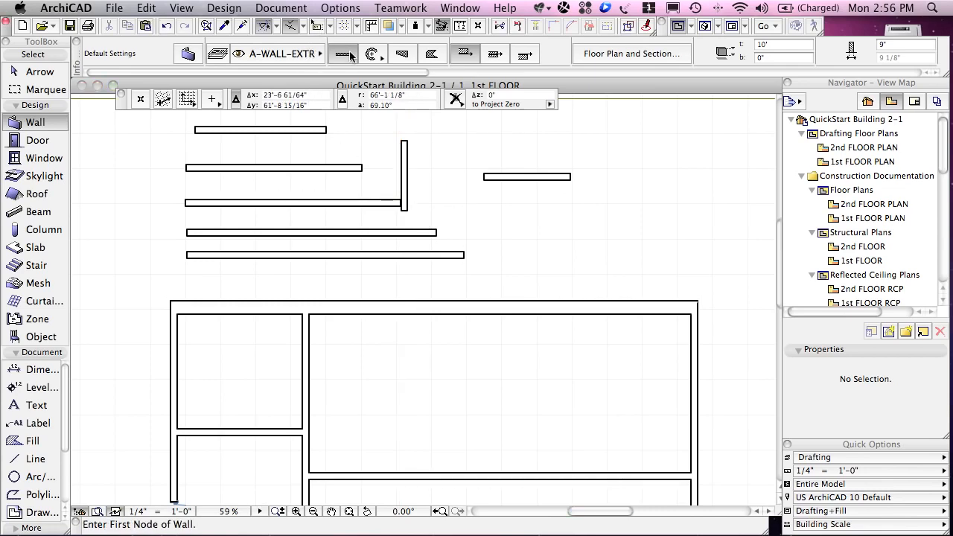
- Draw a second vertical wall running 6'-6" downward between the first vertical wall and the short 3 m wall, using a Y offset of -6'-6"
click(443, 132)
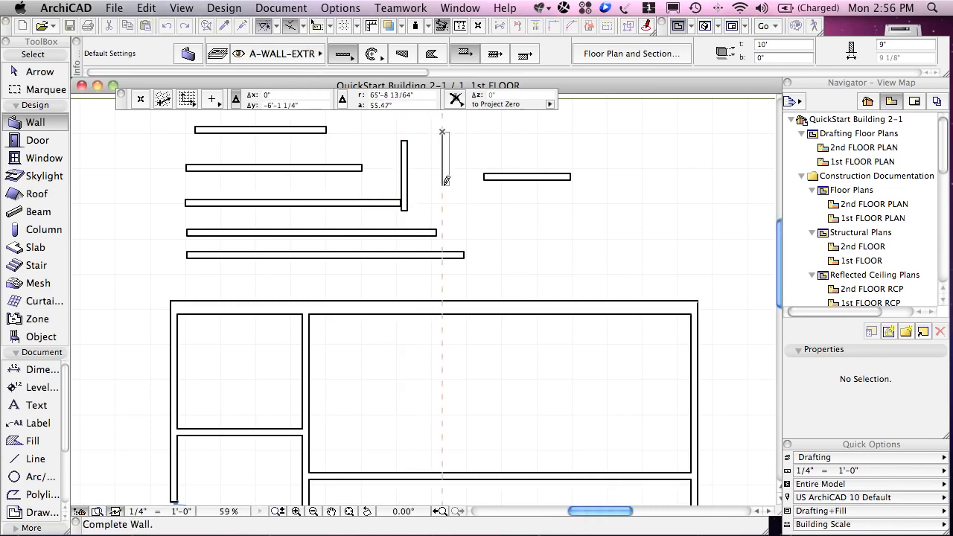
key(y)
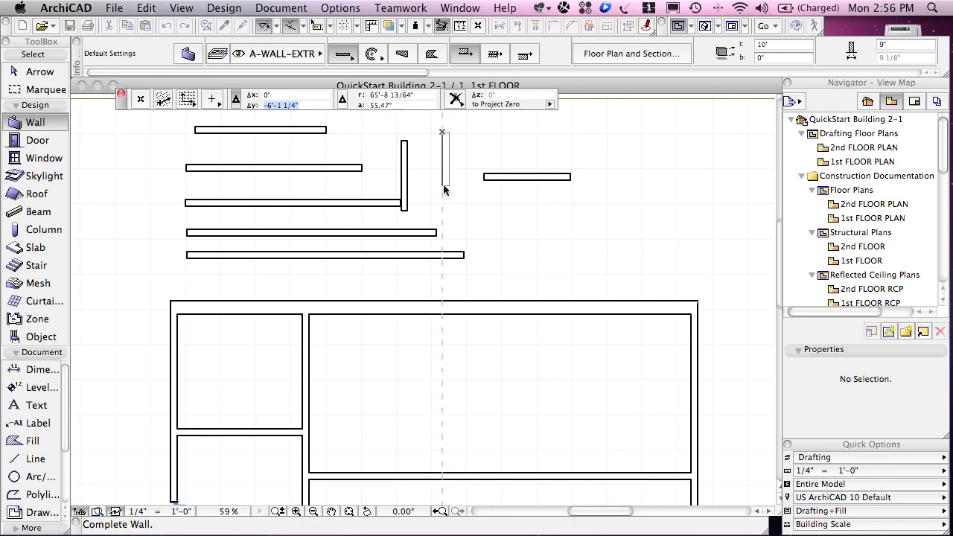
text(-6'6)
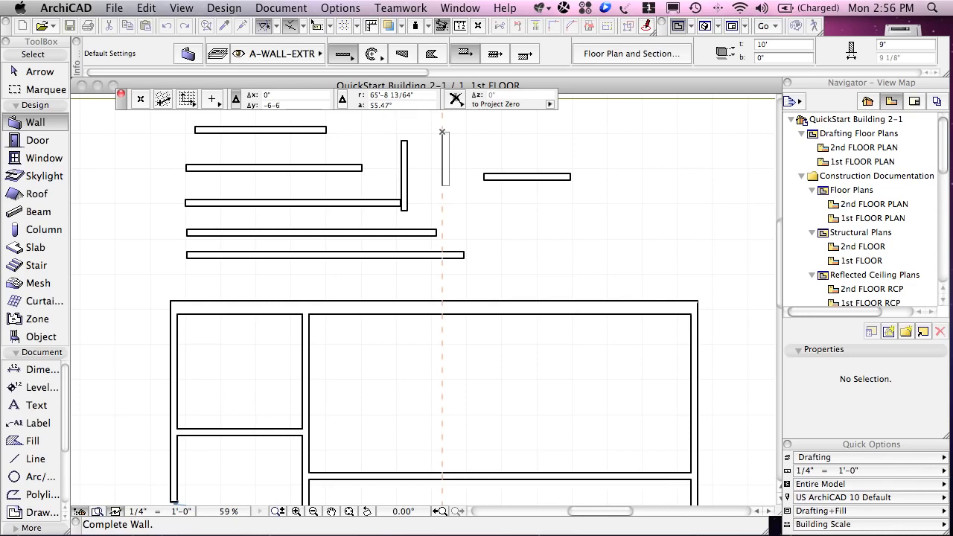
key(Return)
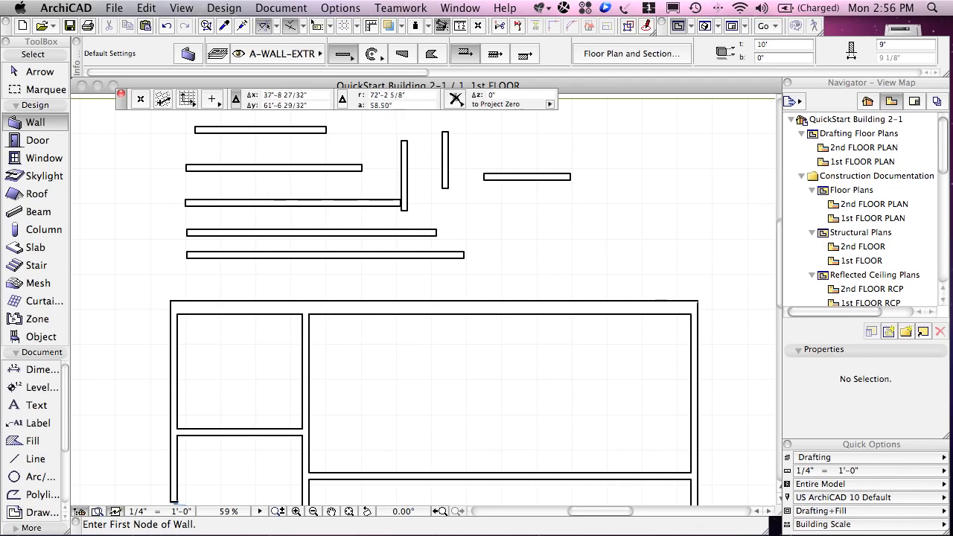
click(619, 151)
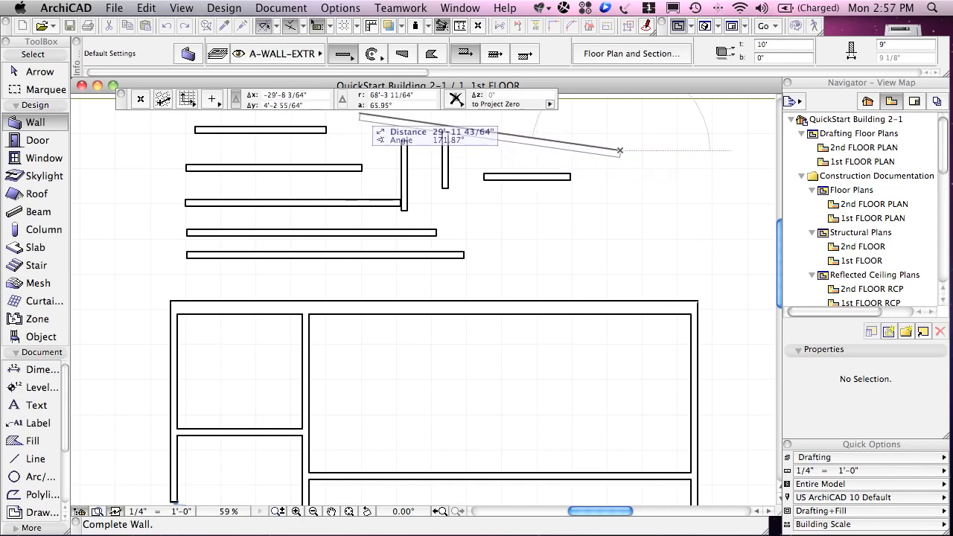
key(r)
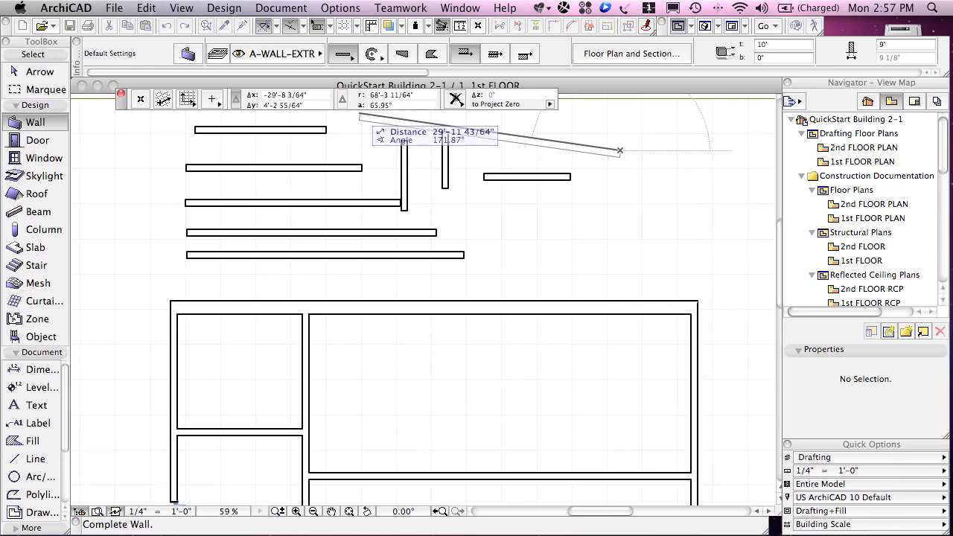
key(Escape)
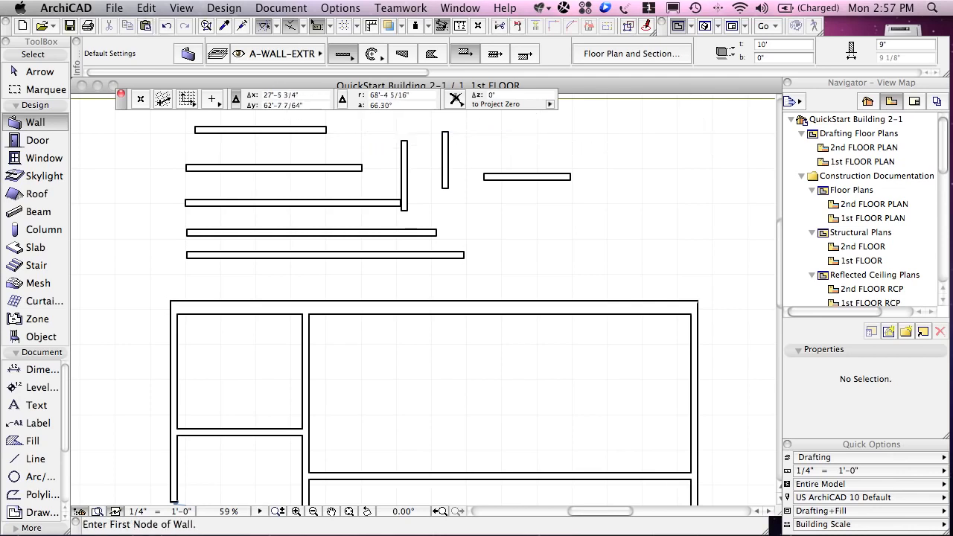
- Switch the polar radius in the Coordinates palette to relative values, test it with a trial wall, and close the palette
click(342, 100)
click(655, 151)
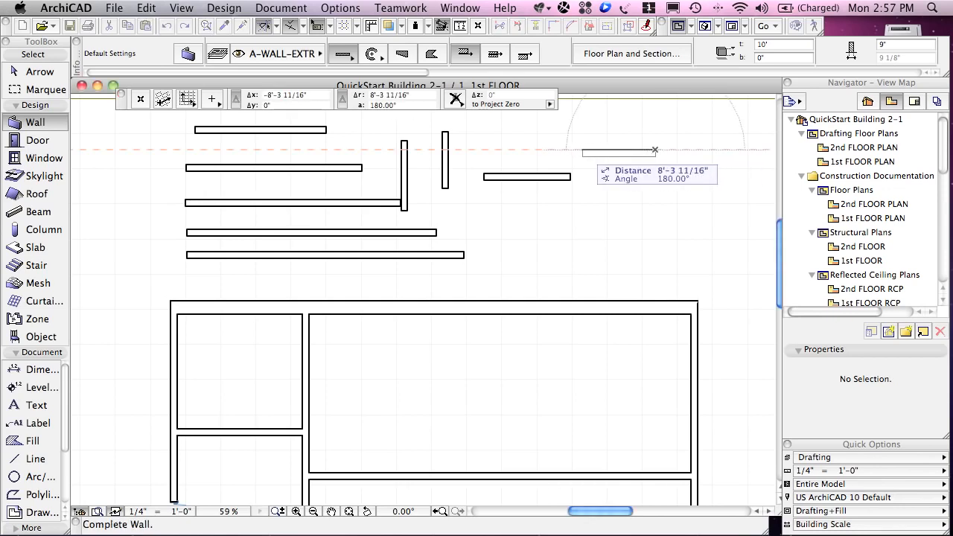
key(Escape)
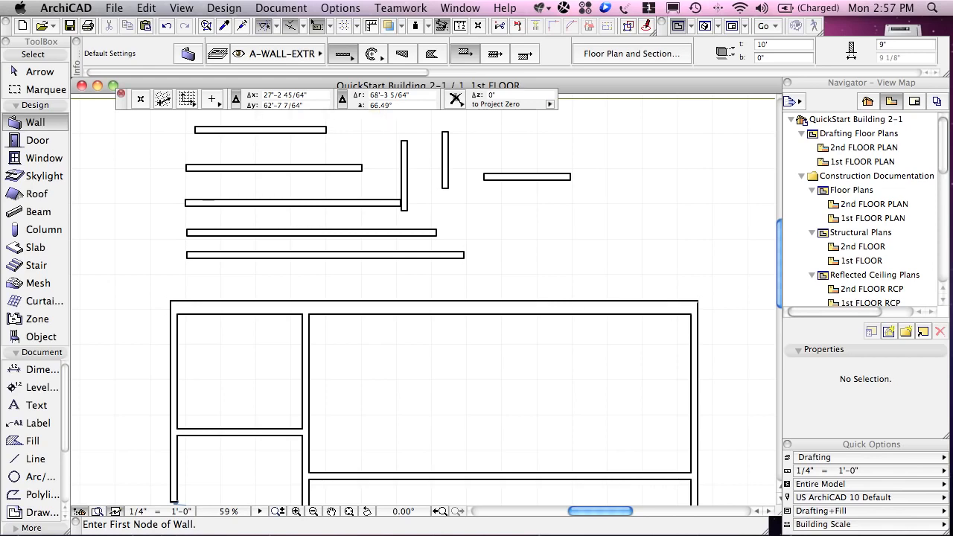
click(121, 94)
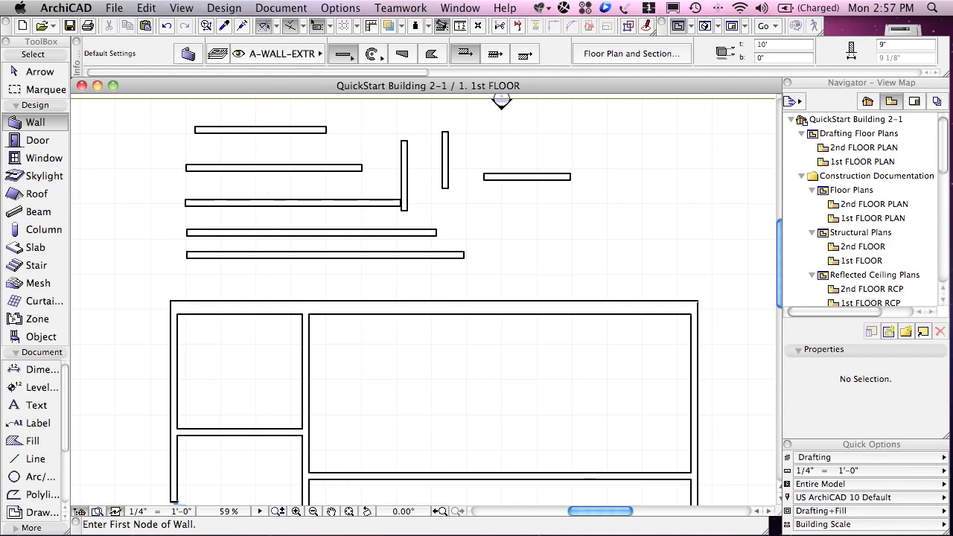
- Draw a slanted wall above the short 3 m wall, using an X offset of 10' and a Y offset of 3' in the tracker
click(509, 149)
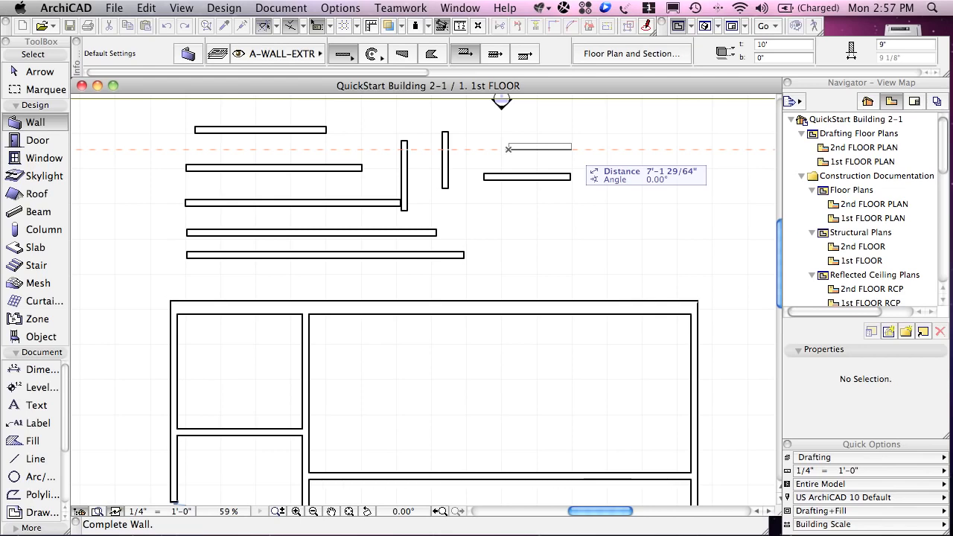
key(x)
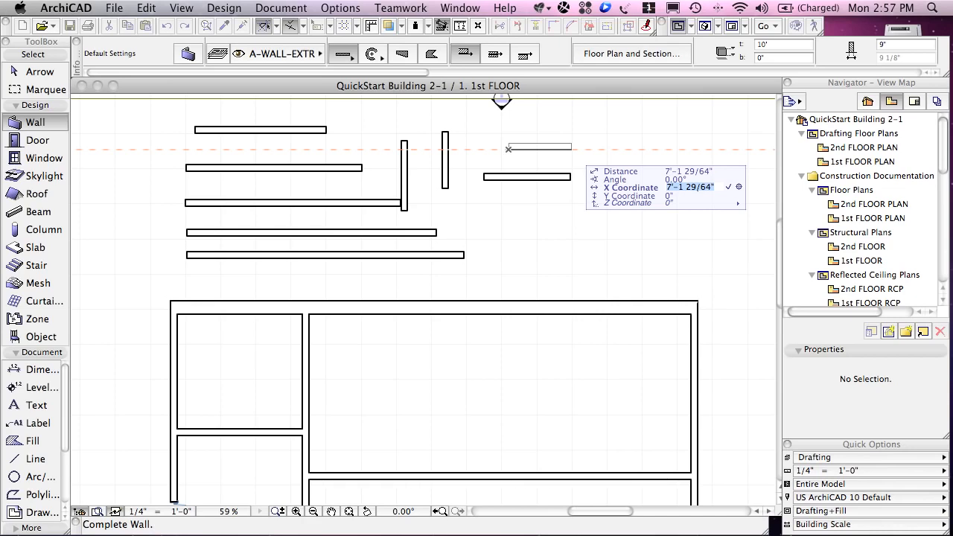
text(10)
key(Tab)
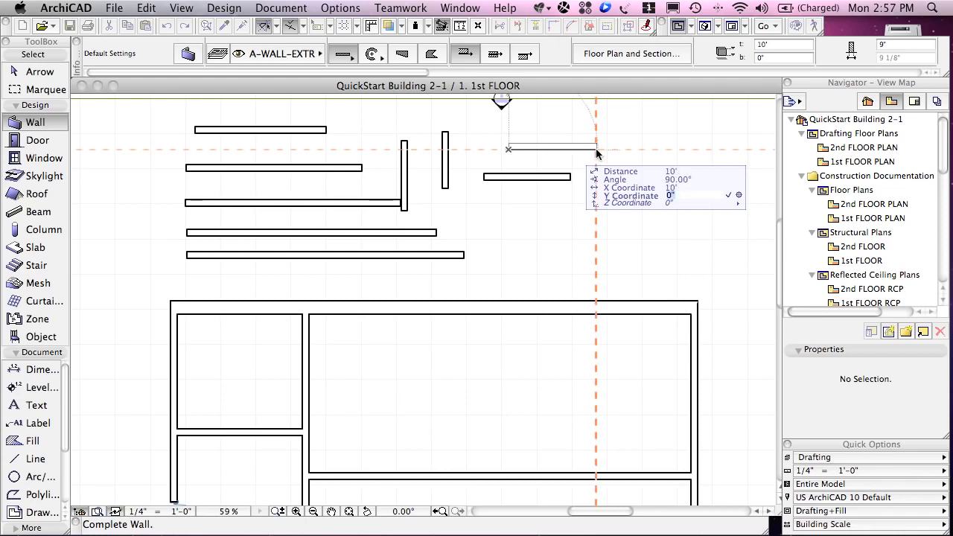
text(3)
key(Return)
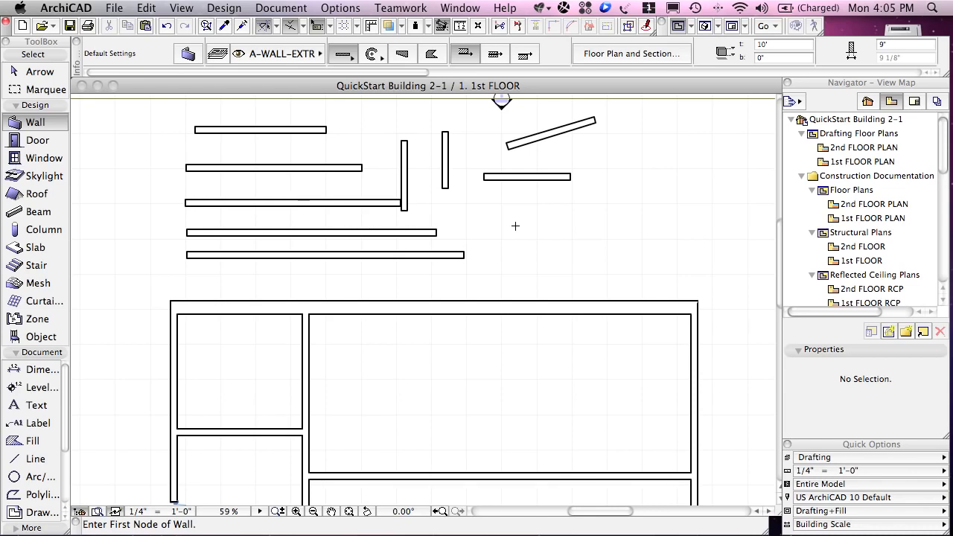
- Draw a horizontal wall below the short 3 m wall, constraining its direction and setting its distance to 15'
click(516, 225)
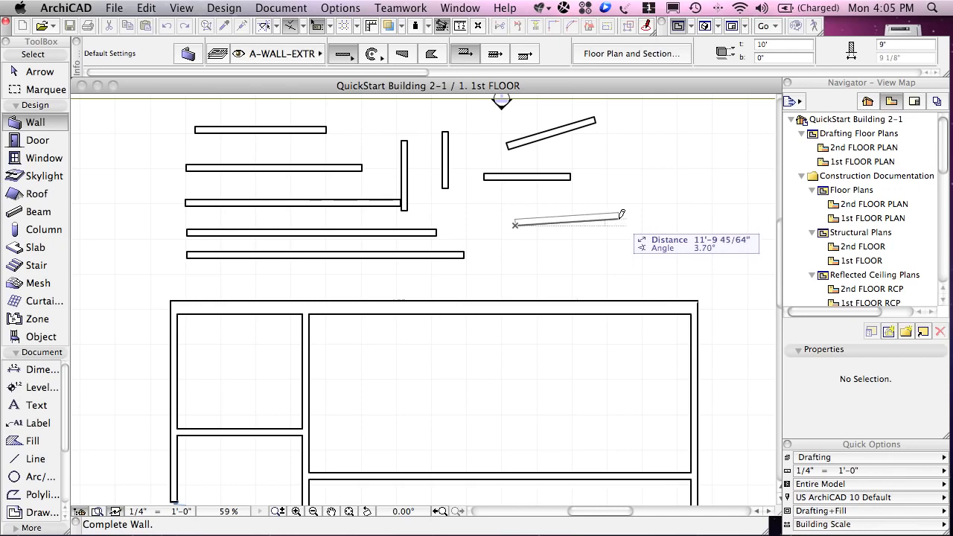
key(shift)
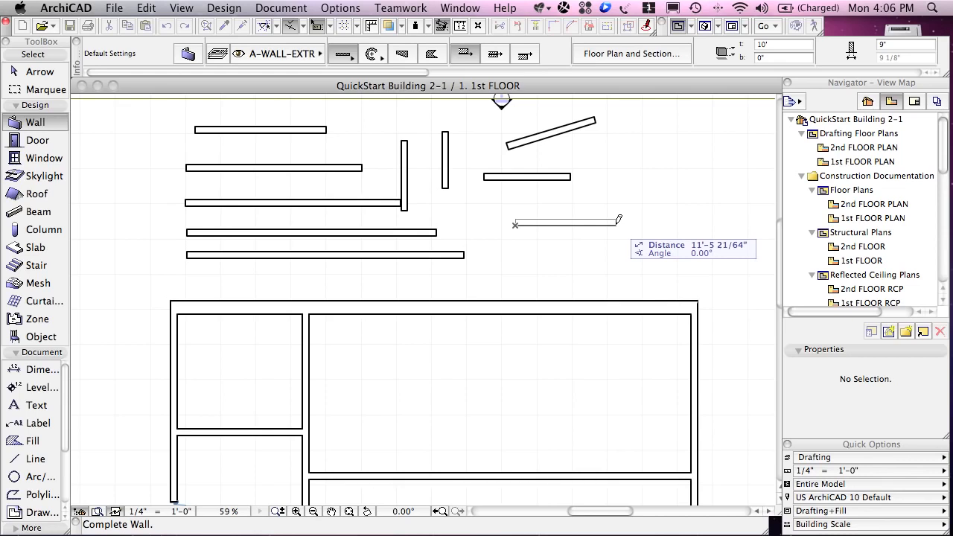
key(Tab)
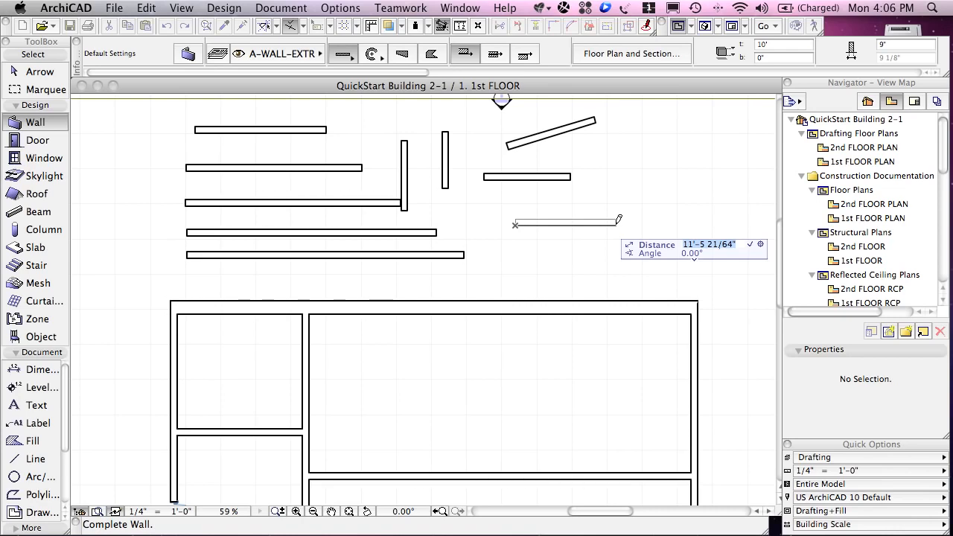
text(15)
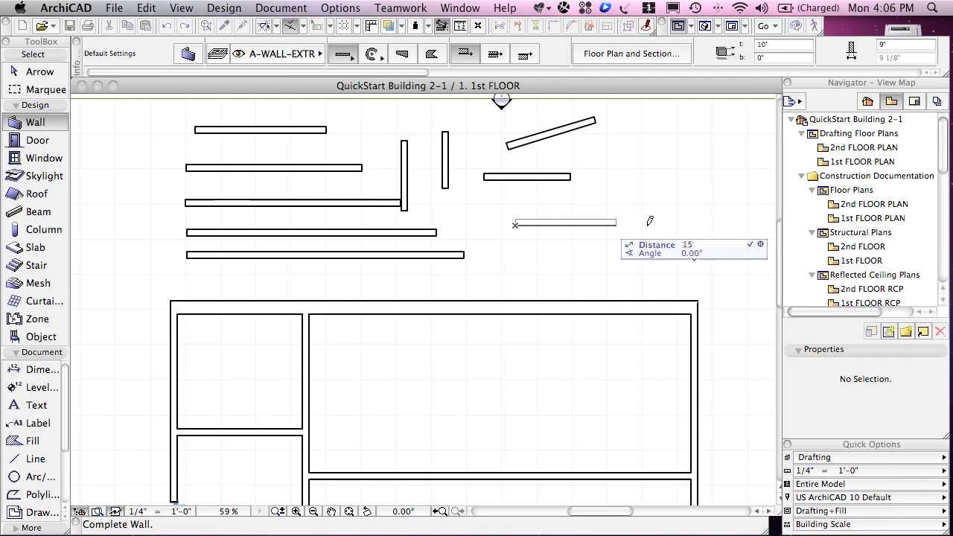
key(Return)
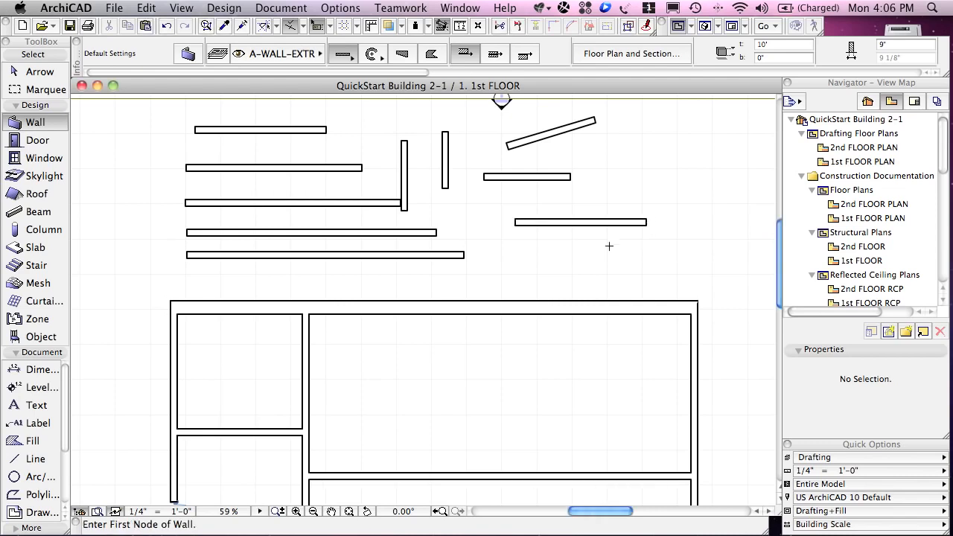
- Draw a constrained horizontal wall about 20'-6" long below the new 15' wall, ending in line with the building's upper-right outer corner
click(518, 256)
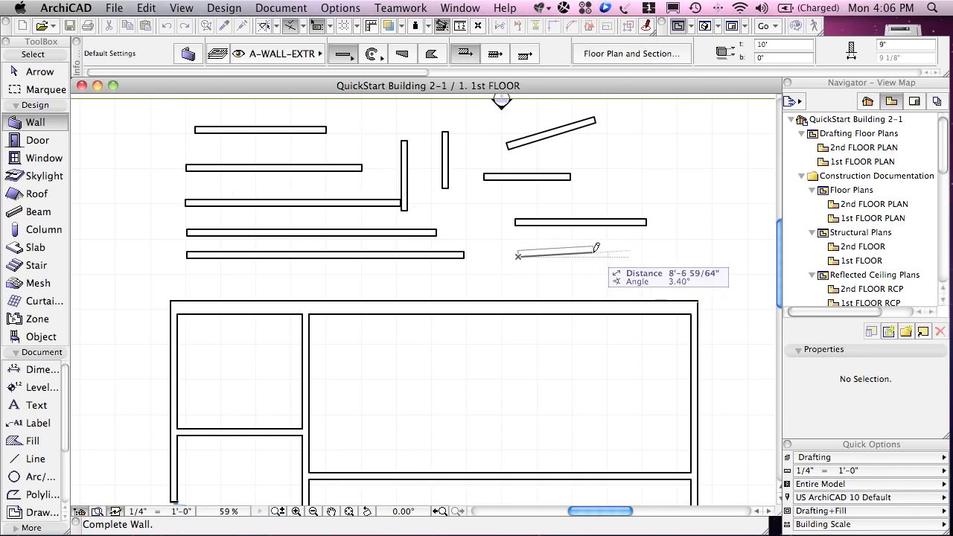
key(shift)
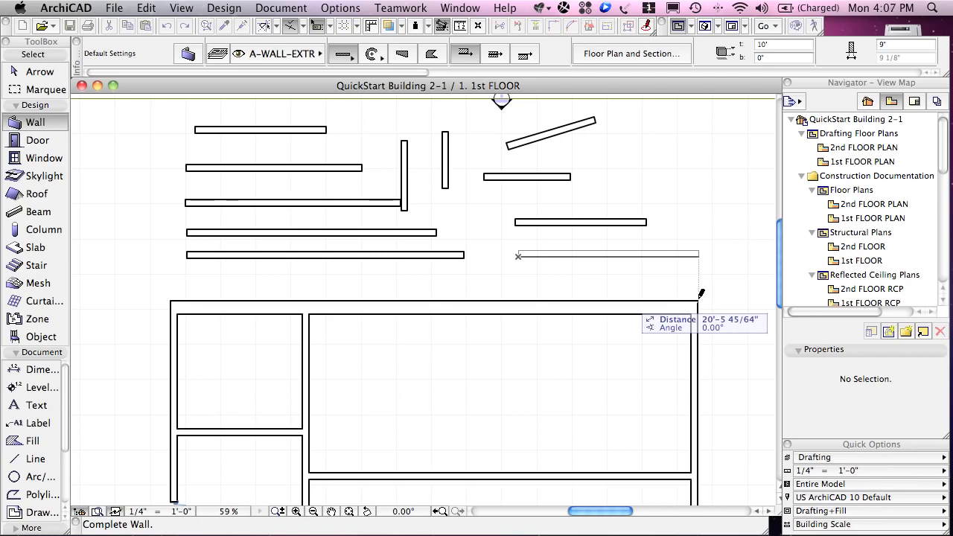
click(700, 297)
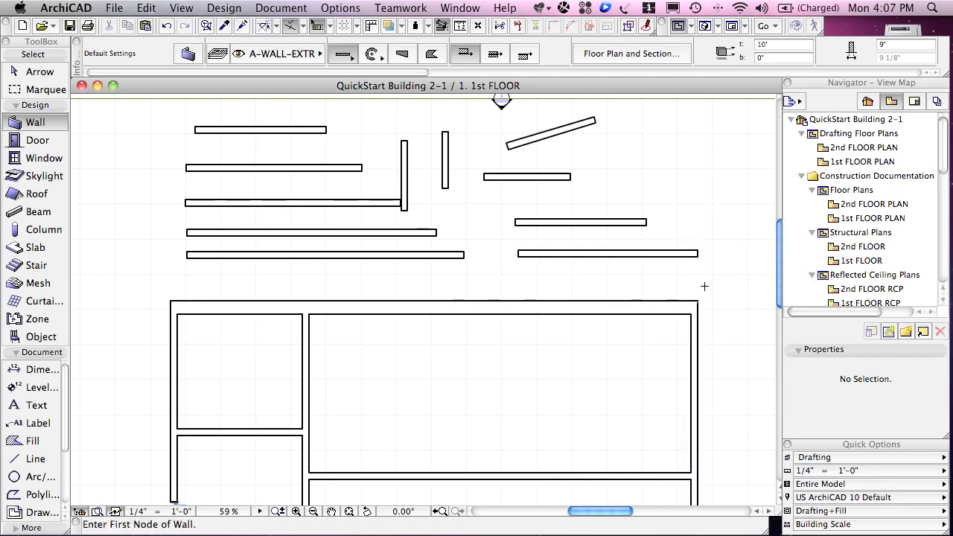
- Turn the guide lines on and test their horizontal alignment with a trial wall above the new 15' wall
click(263, 30)
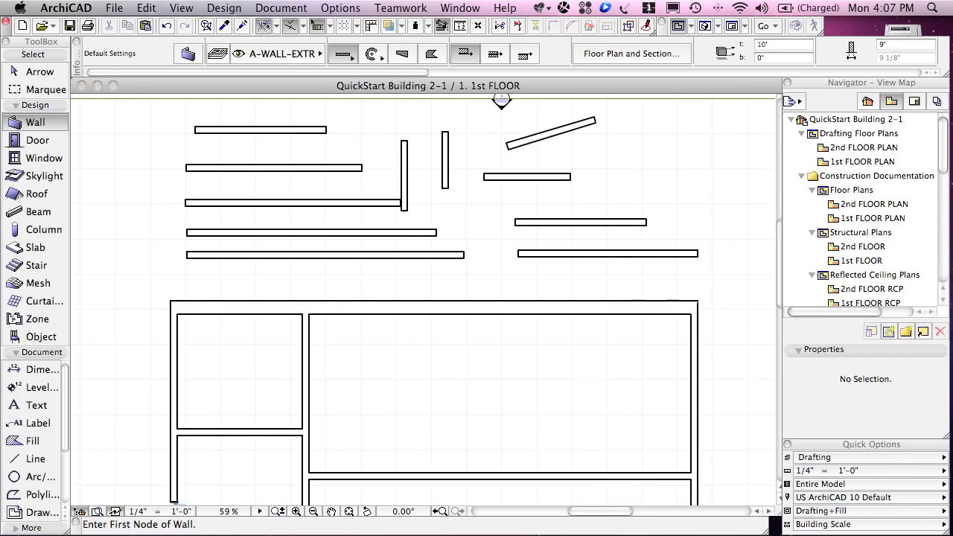
click(261, 27)
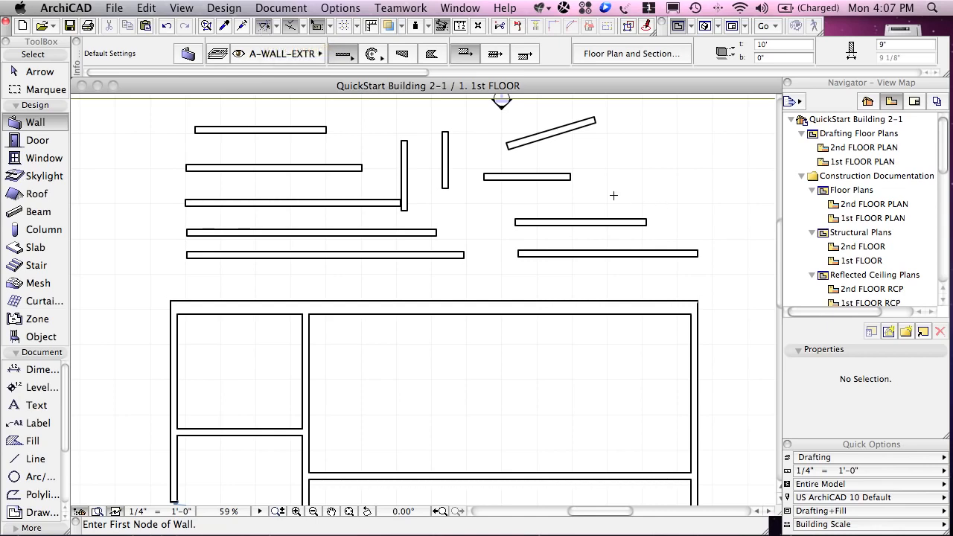
click(611, 195)
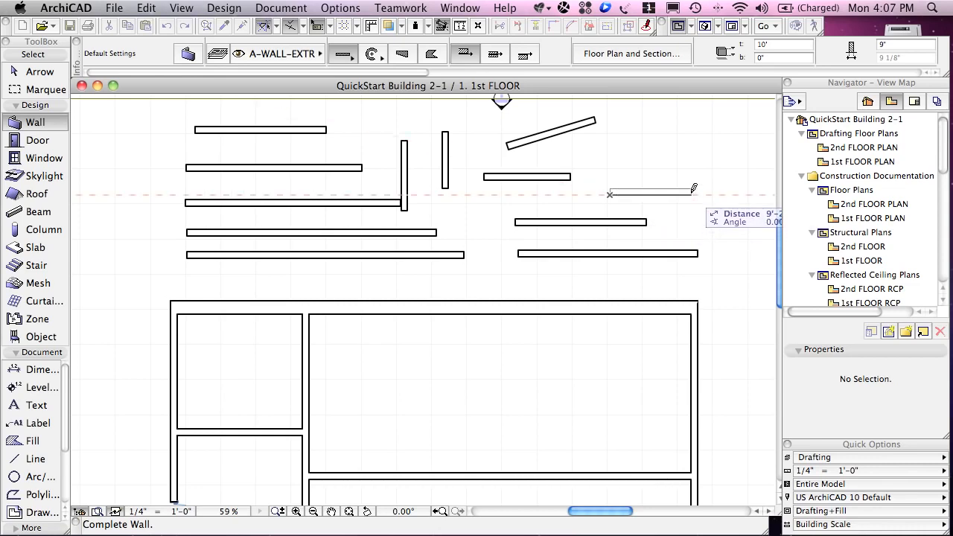
key(Escape)
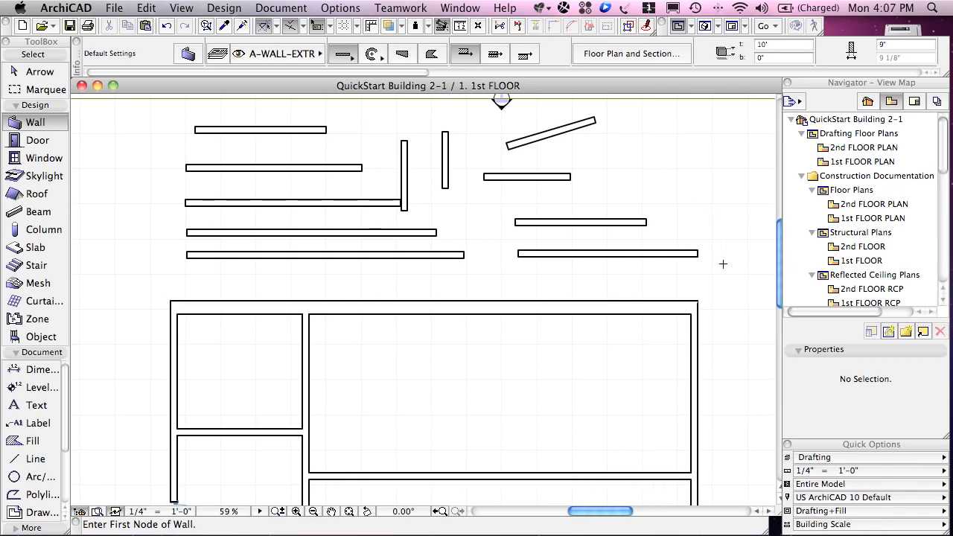
- Draw two vertical walls beside the building's upper-right corner, one about 6'-6" up to the building's top edge, the other level with the nearby 15' wall's top
click(741, 357)
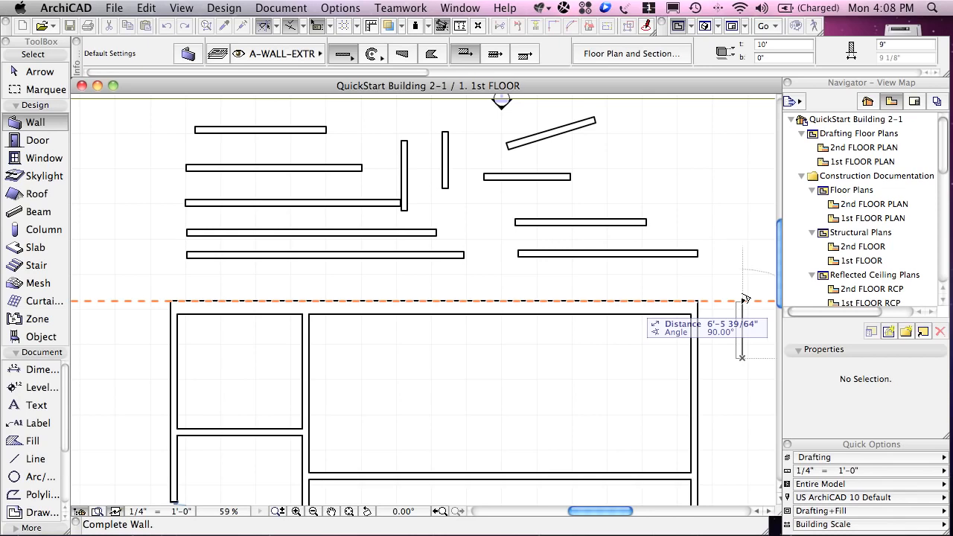
click(743, 300)
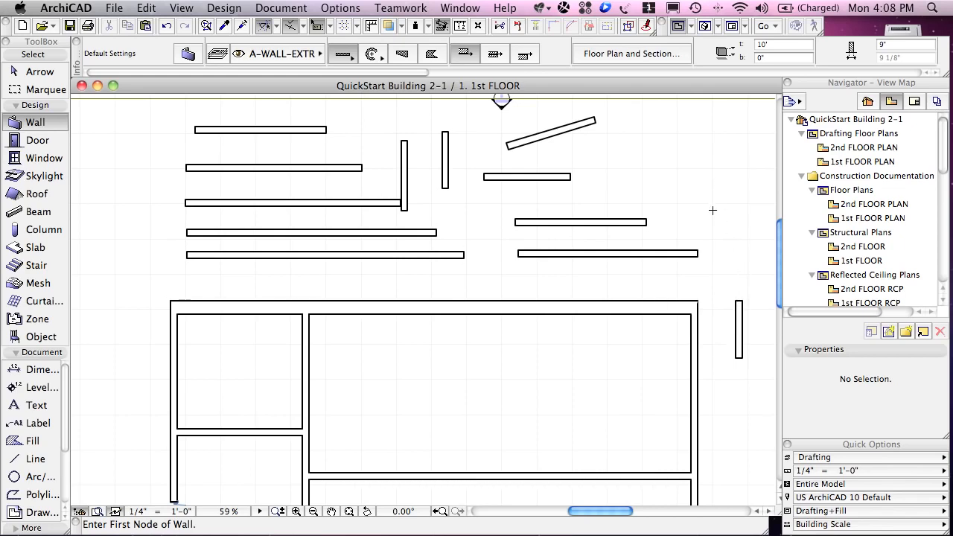
click(716, 291)
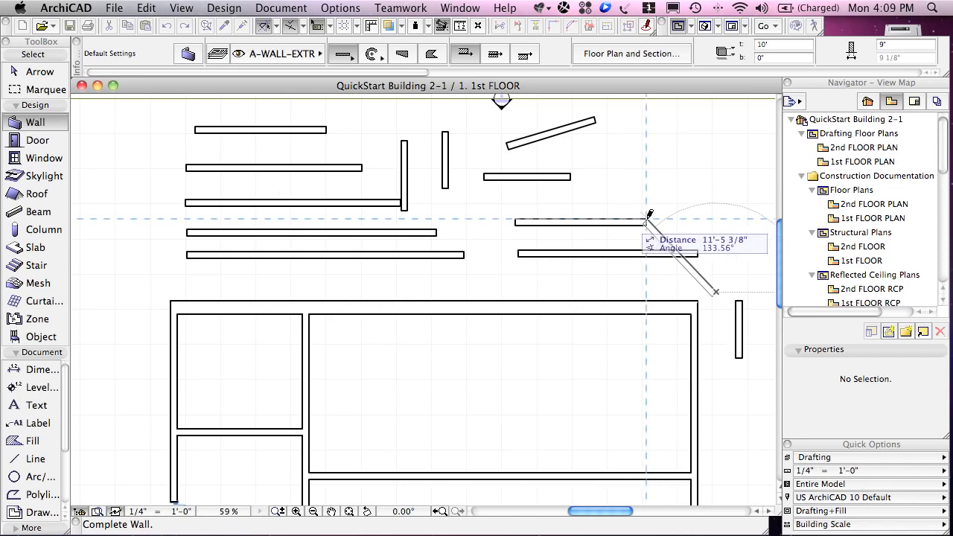
click(714, 217)
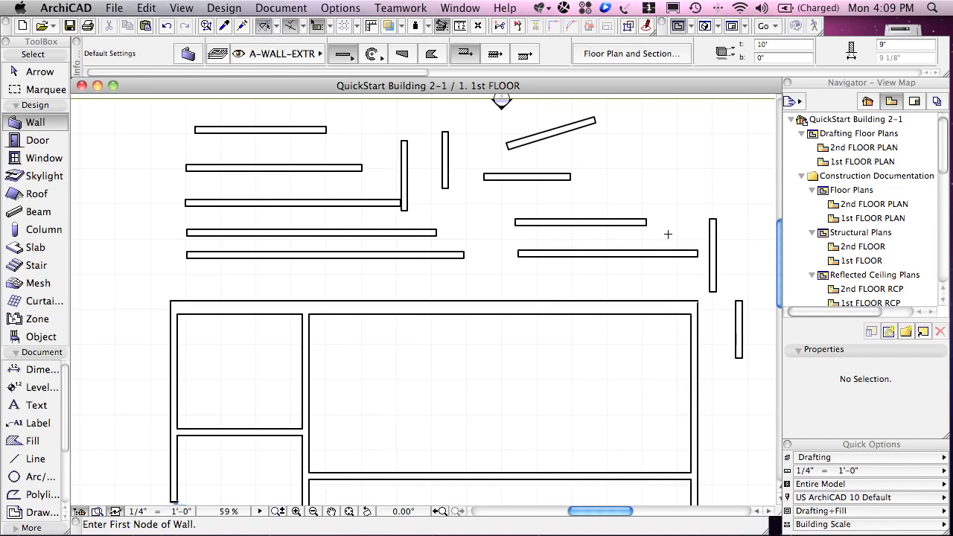
- Try the Measure tool from a reference point below the upper end of the slanted wall
click(459, 26)
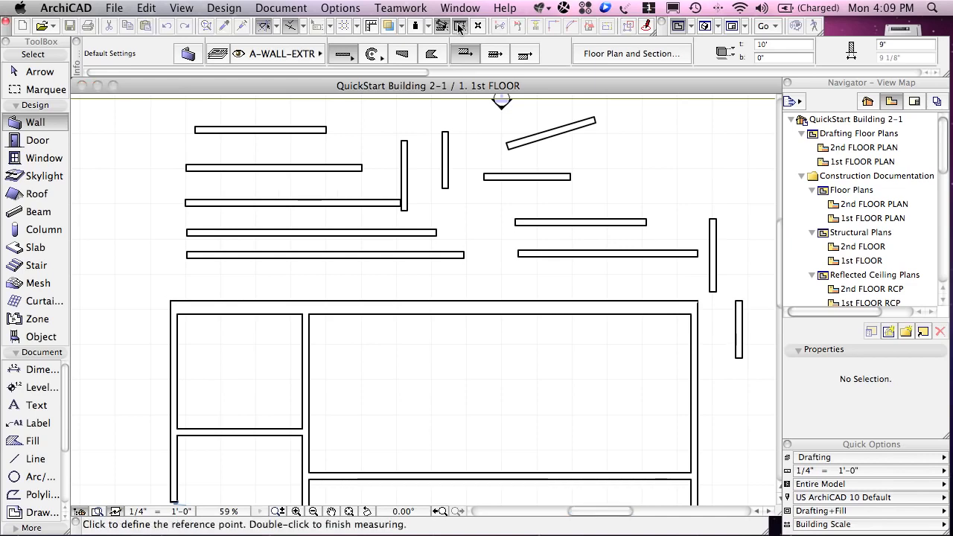
click(599, 147)
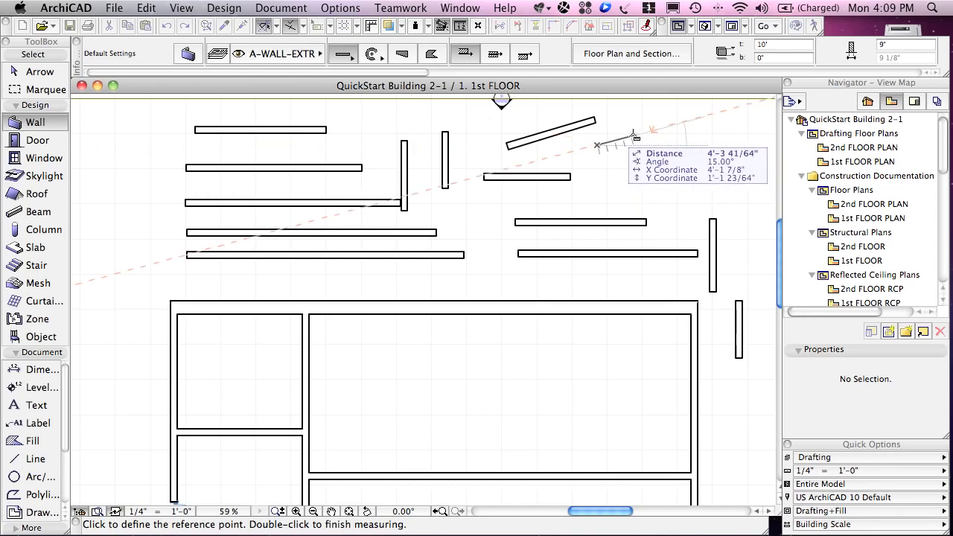
key(Escape)
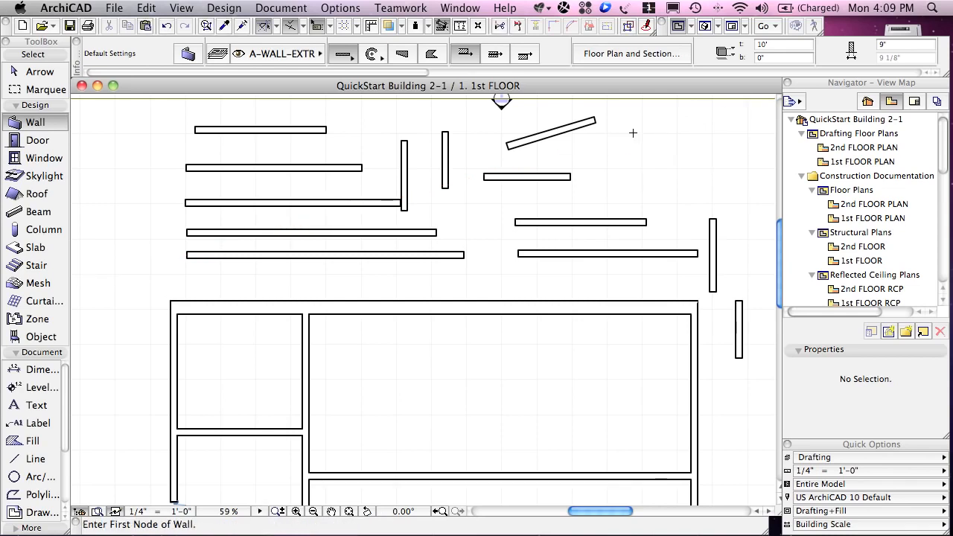
click(595, 153)
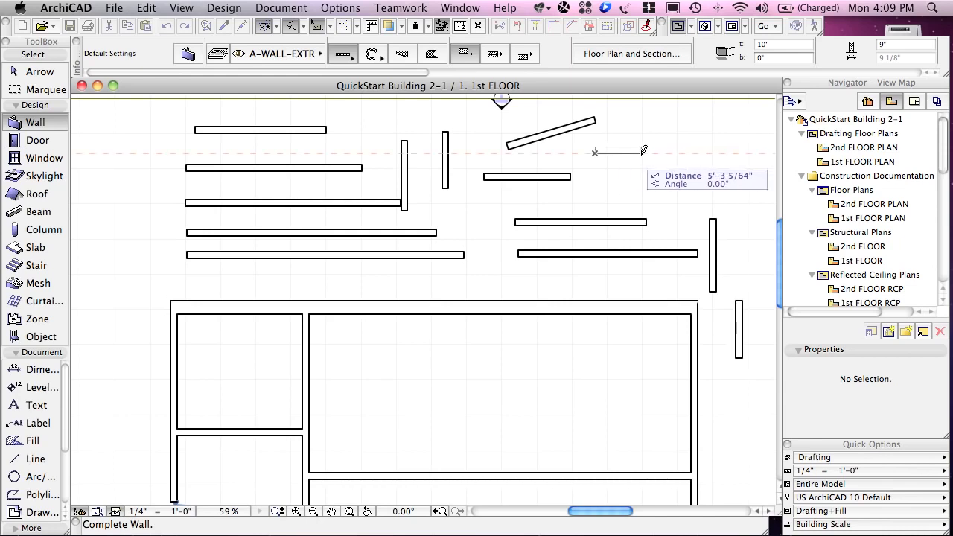
key(Escape)
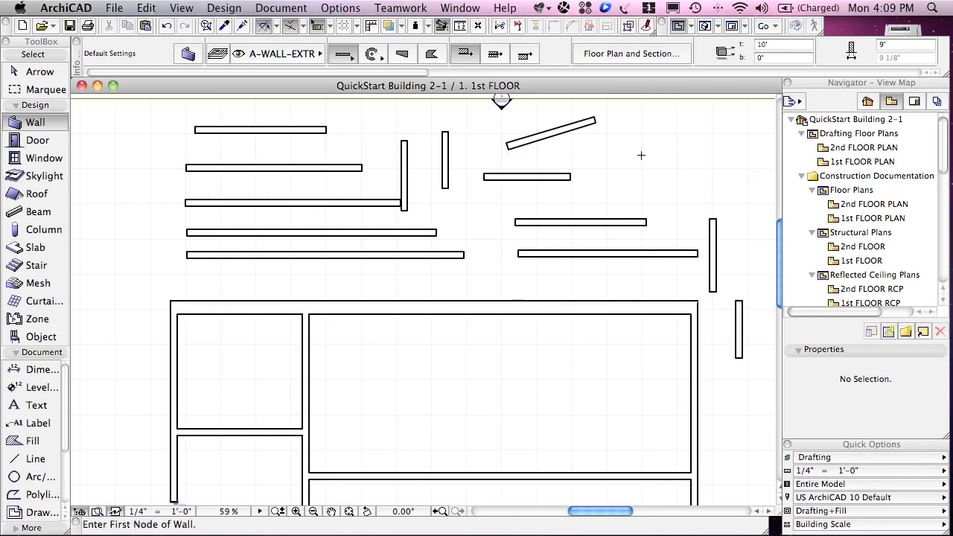
click(350, 514)
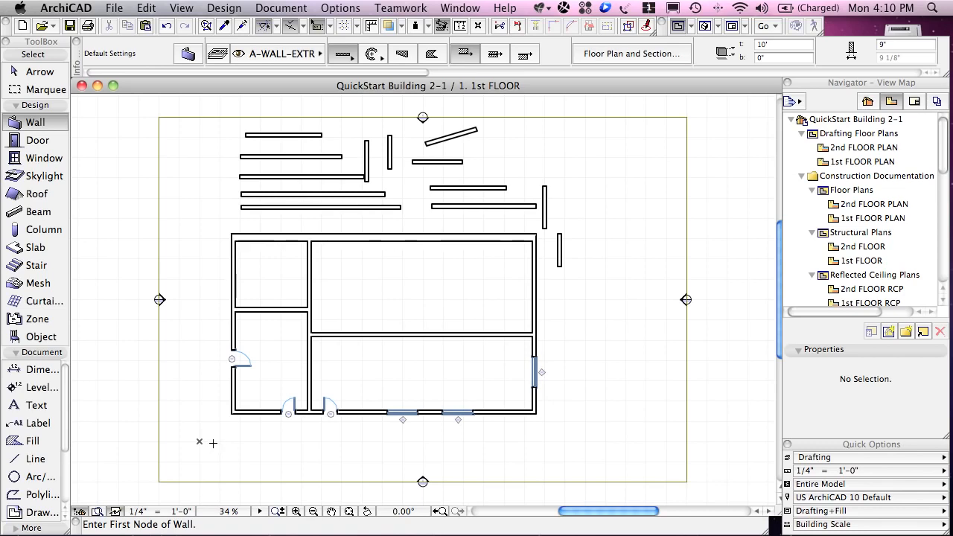
click(553, 449)
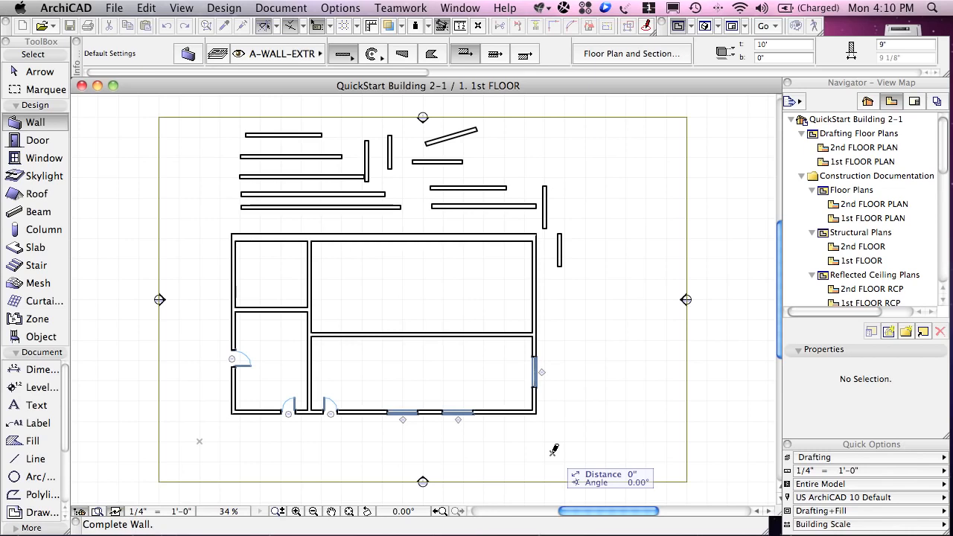
click(552, 453)
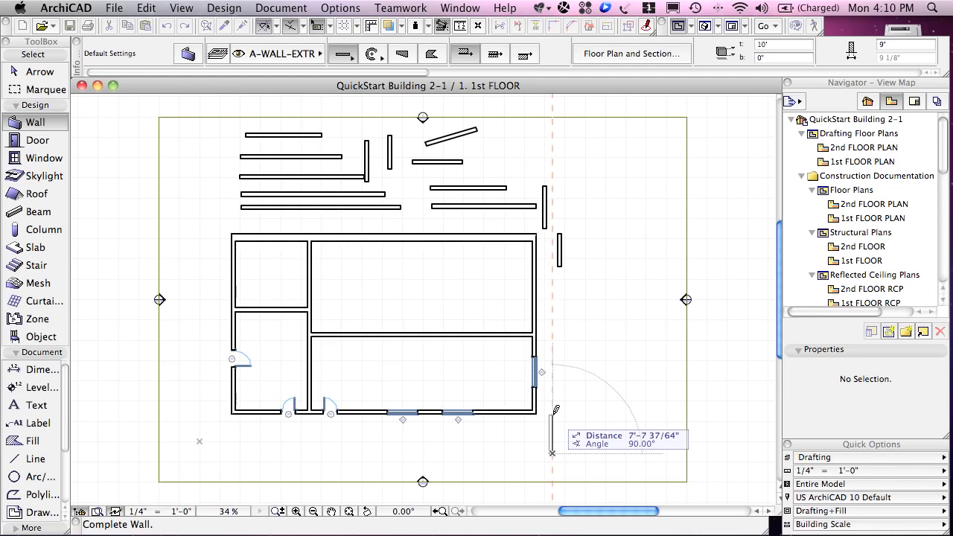
key(Escape)
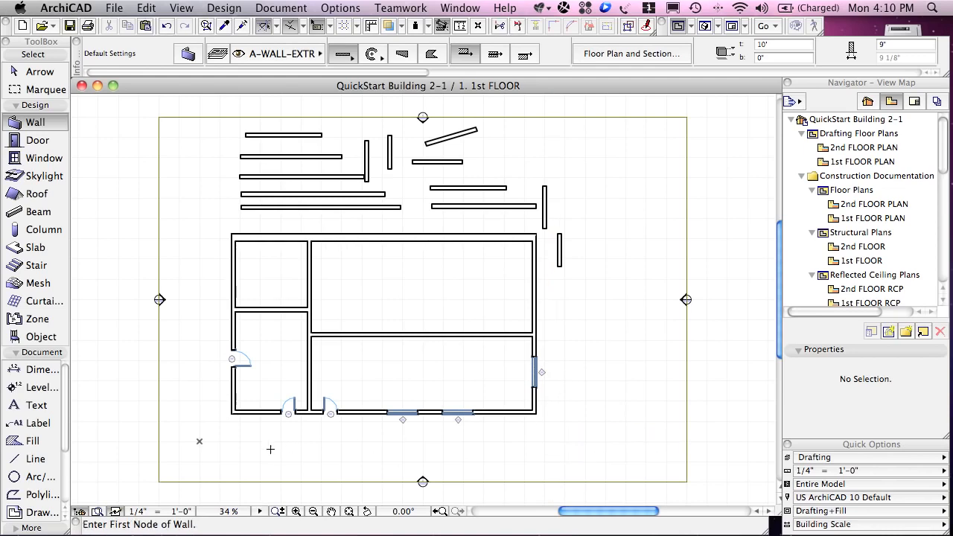
- Try the Measure tool from the origin mark below the building's lower-left corner out to points beside the building's far side
click(463, 26)
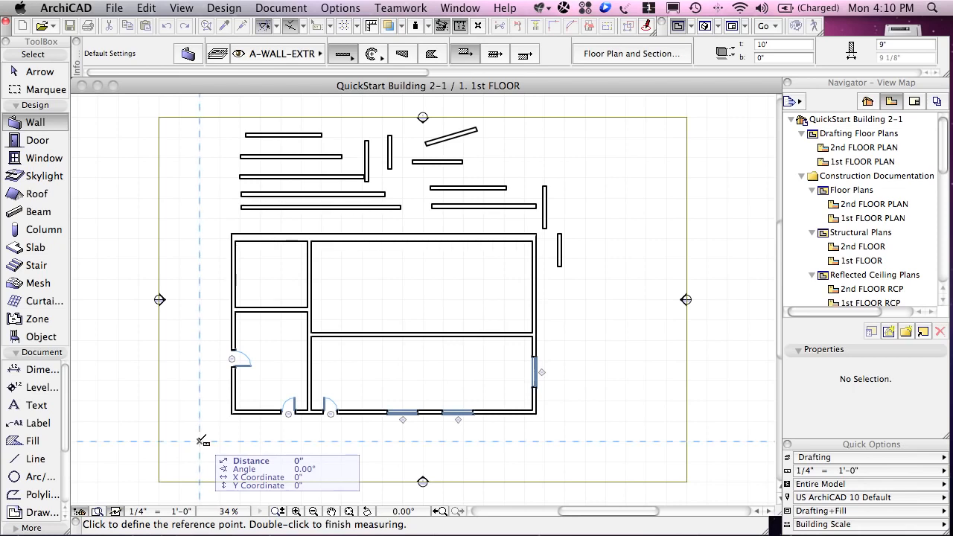
click(200, 441)
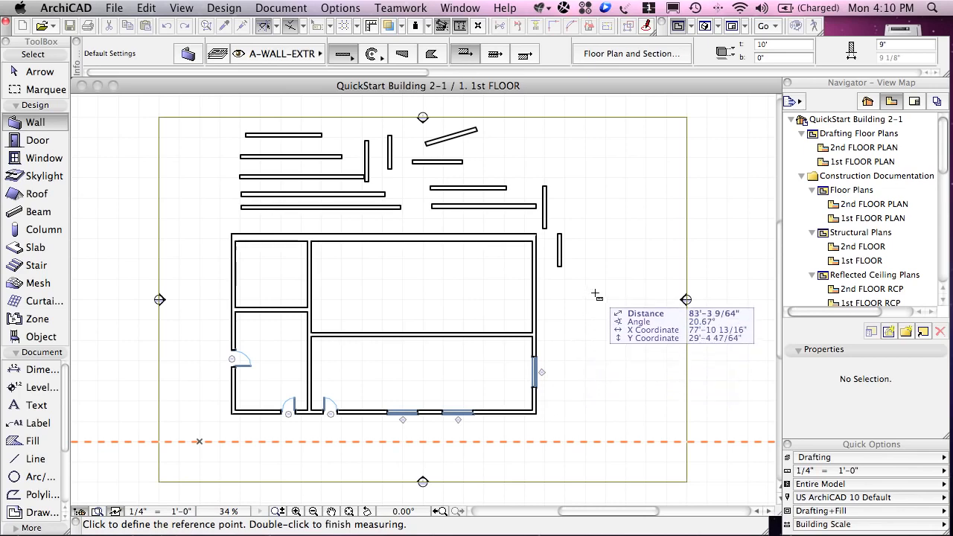
click(478, 27)
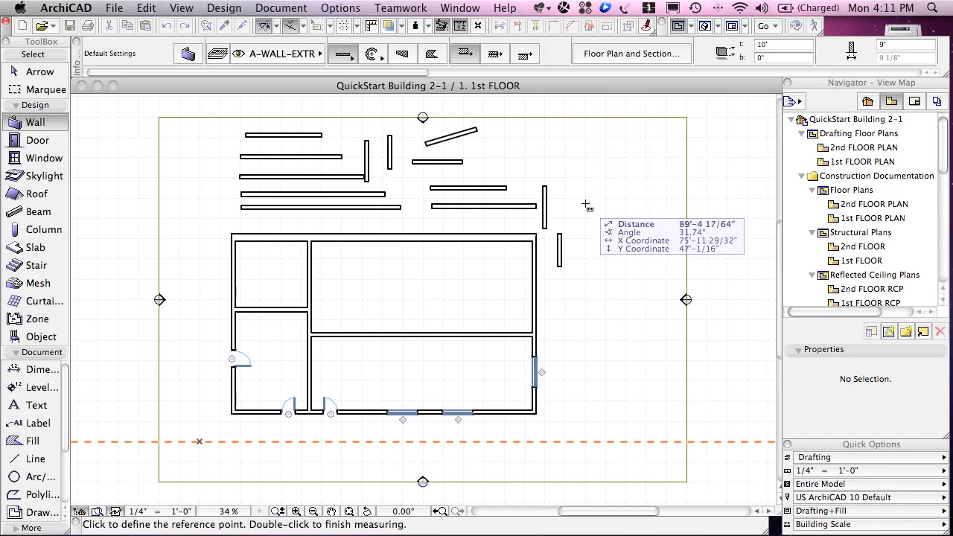
key(Escape)
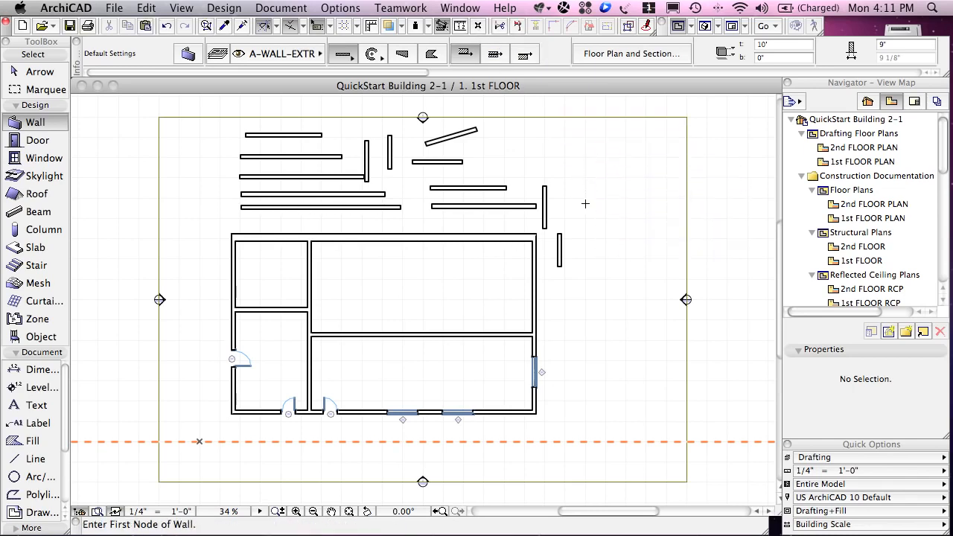
- Set the user origin at the building's upper-left outer corner and check it with a trial wall started outside that corner
click(478, 27)
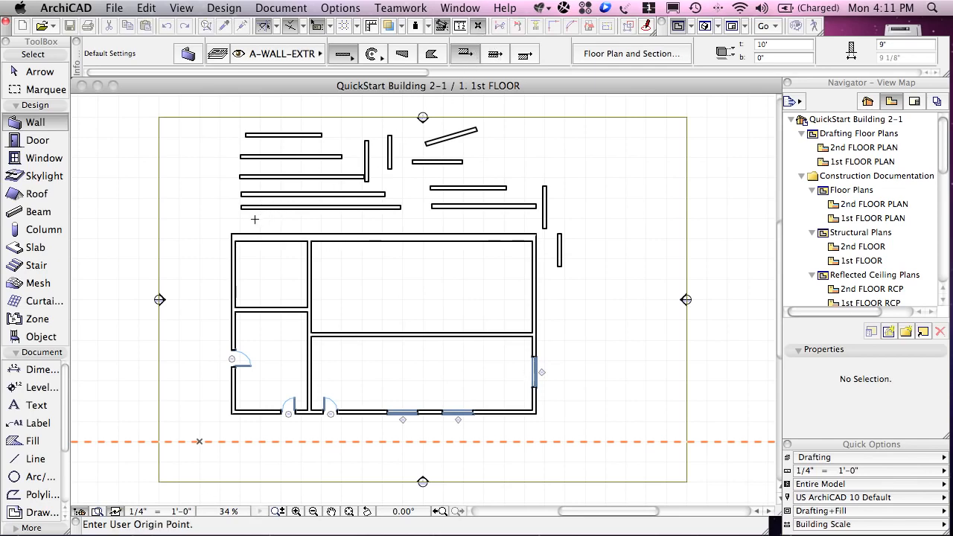
click(232, 233)
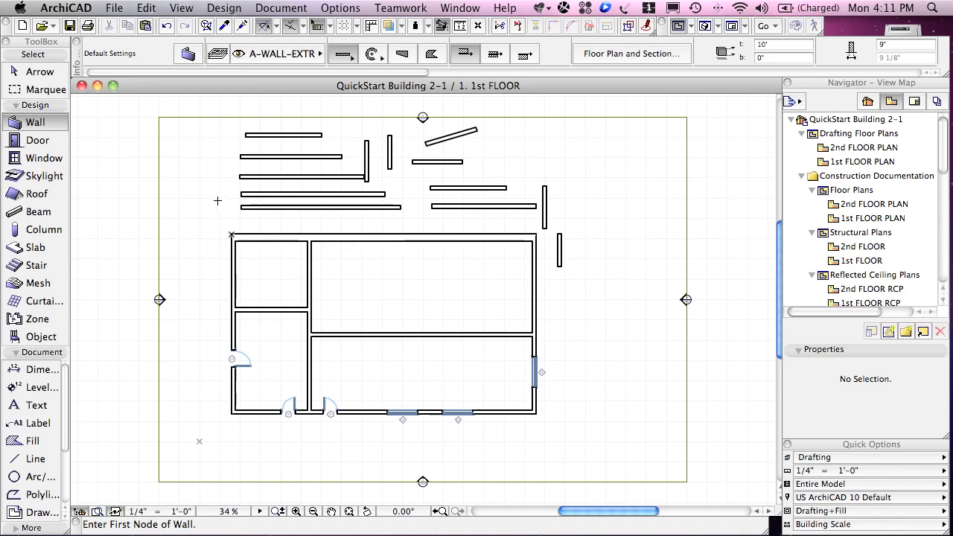
click(178, 197)
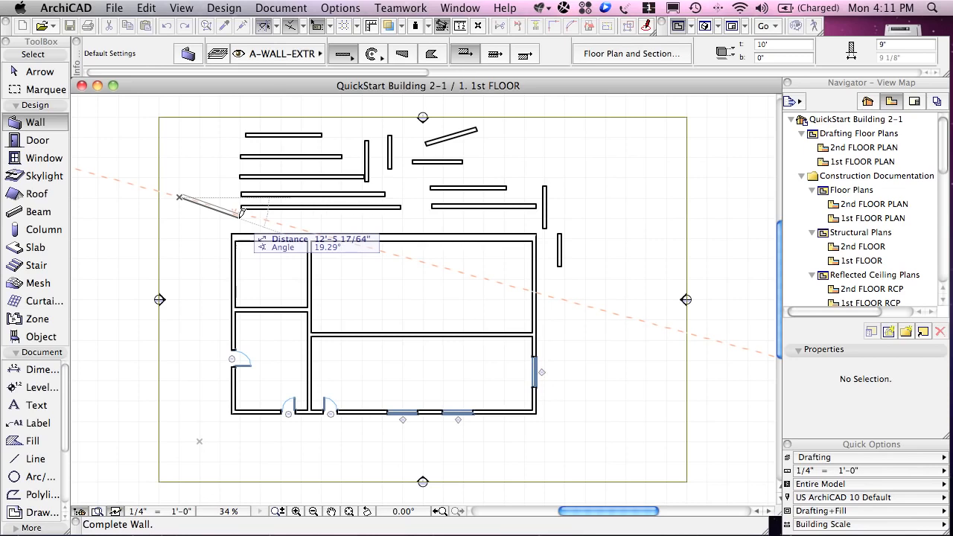
key(Escape)
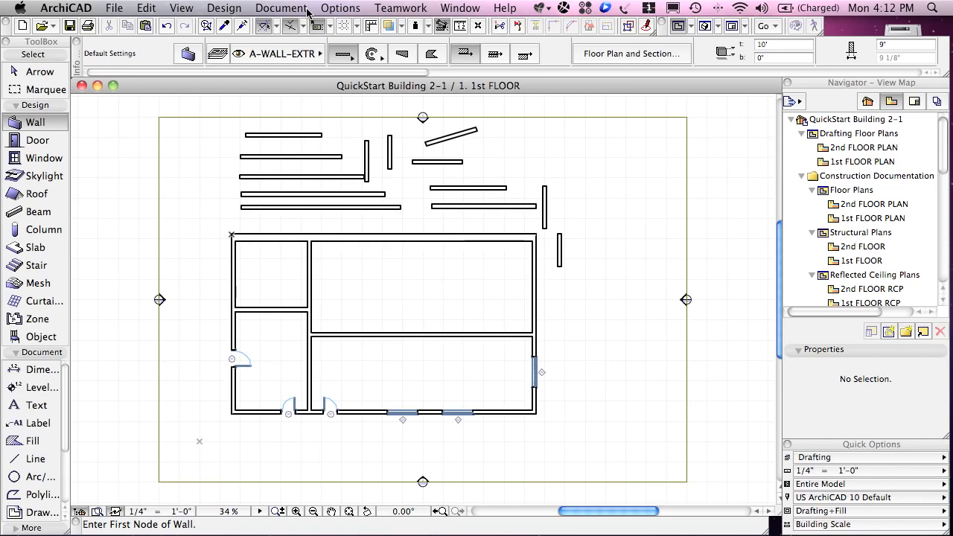
- Turn off relative coordinates in the tracker
click(330, 10)
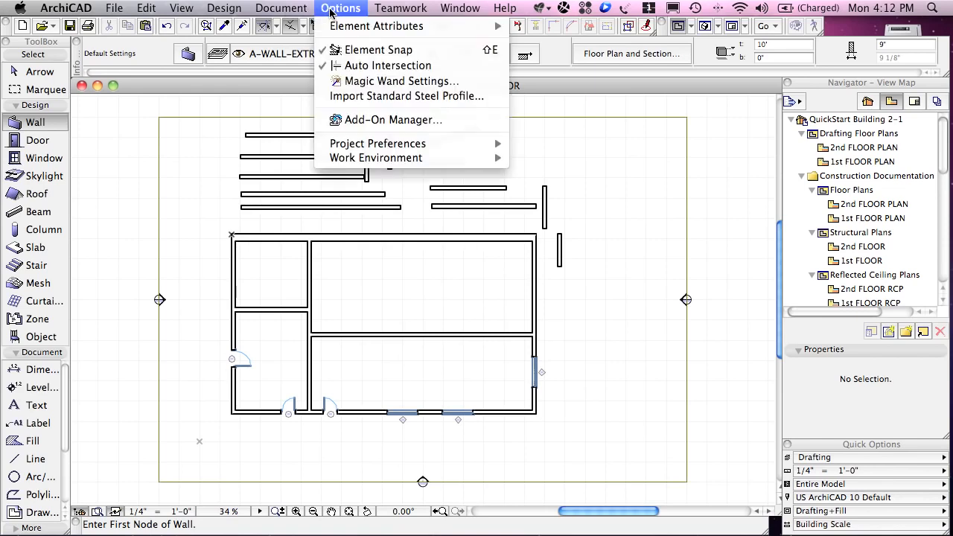
click(330, 10)
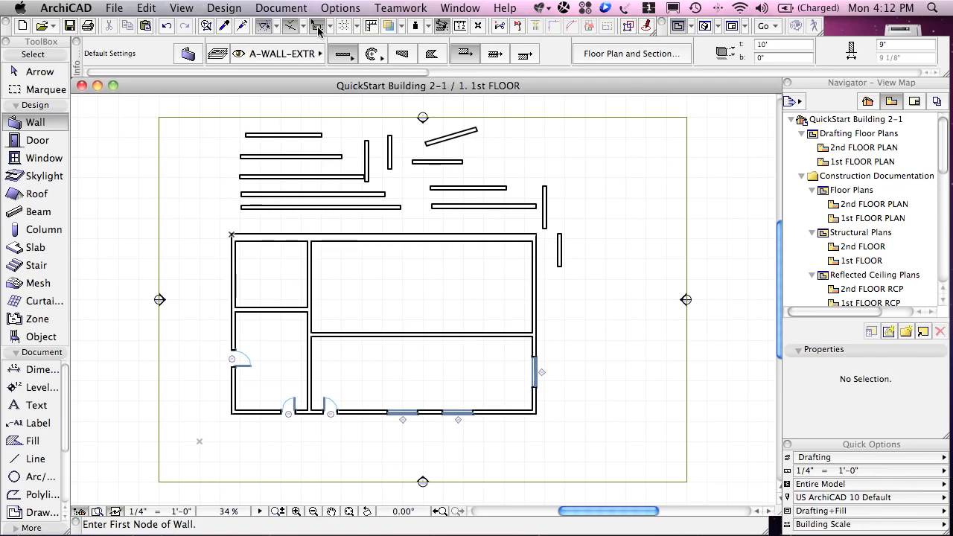
click(318, 27)
click(317, 27)
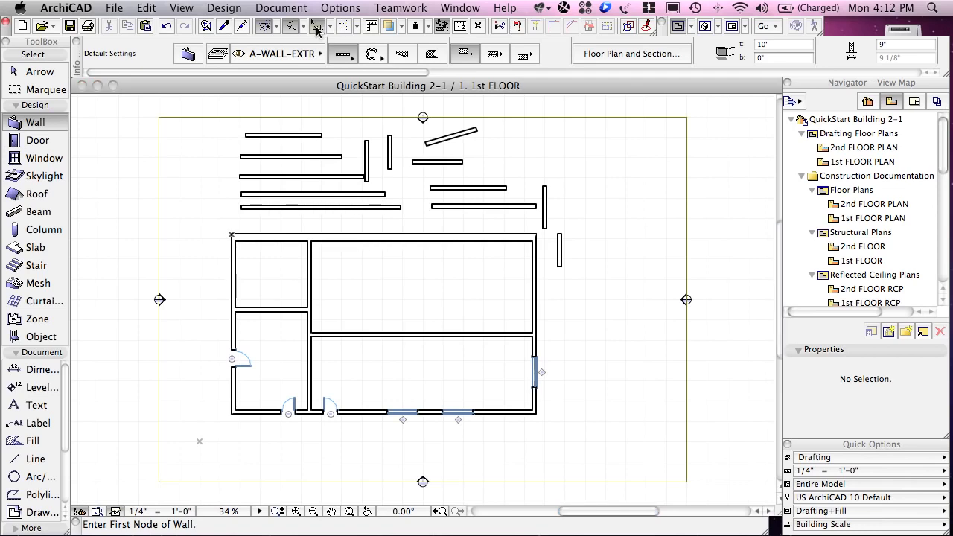
click(331, 27)
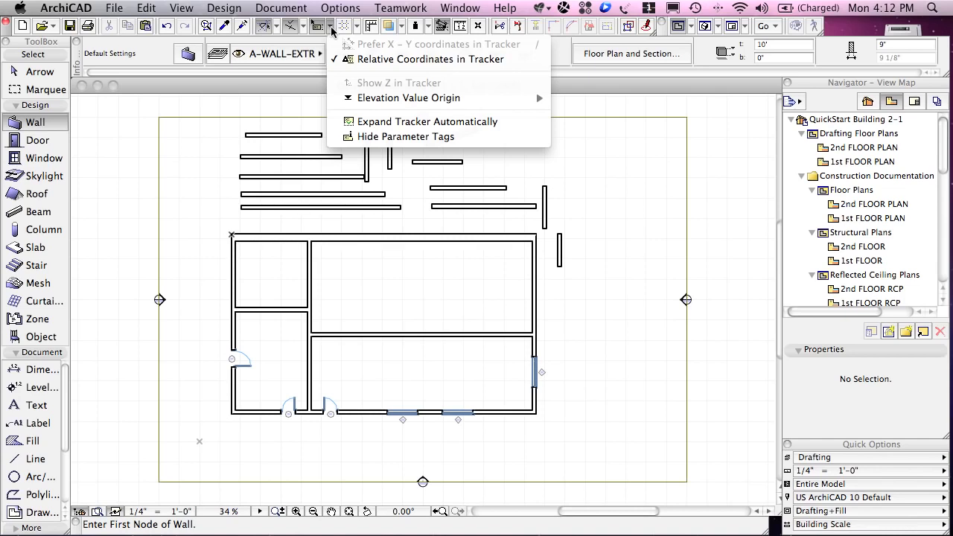
click(414, 63)
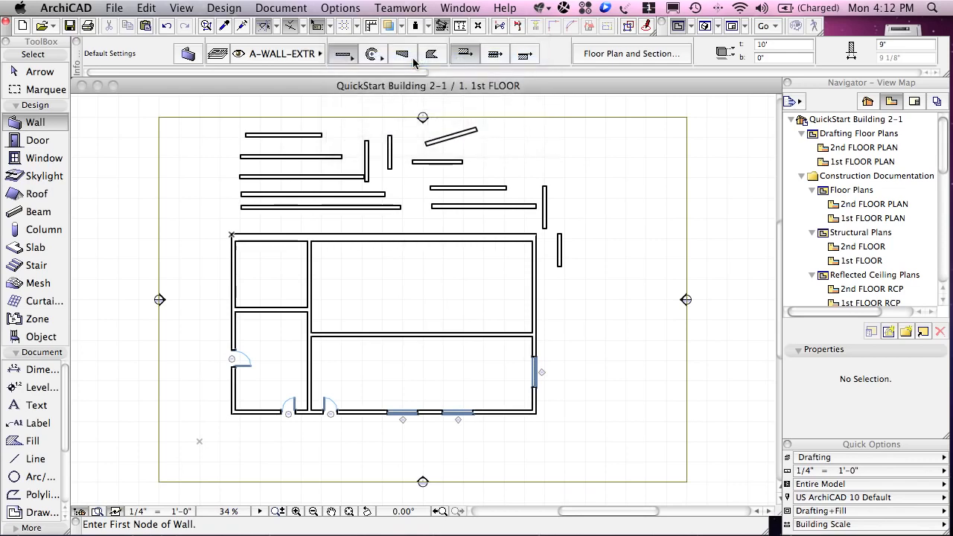
- Test the tracker's distances from the user origin with a trial wall above and left of the building, then cancel the wall
click(183, 129)
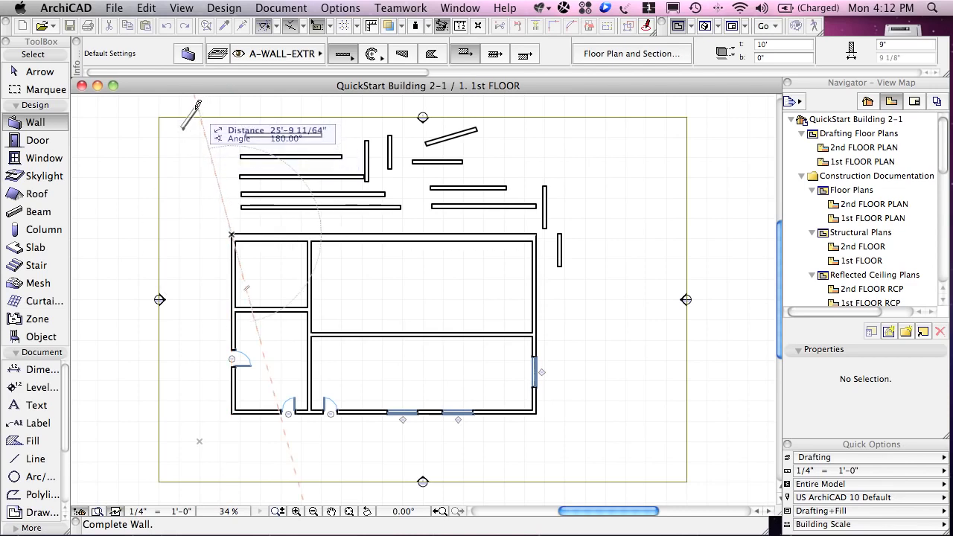
click(184, 128)
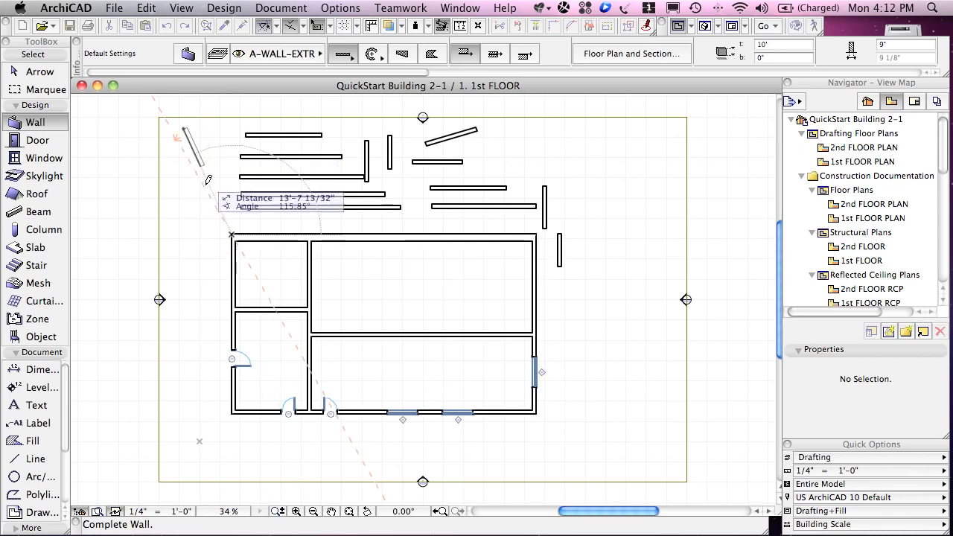
click(232, 229)
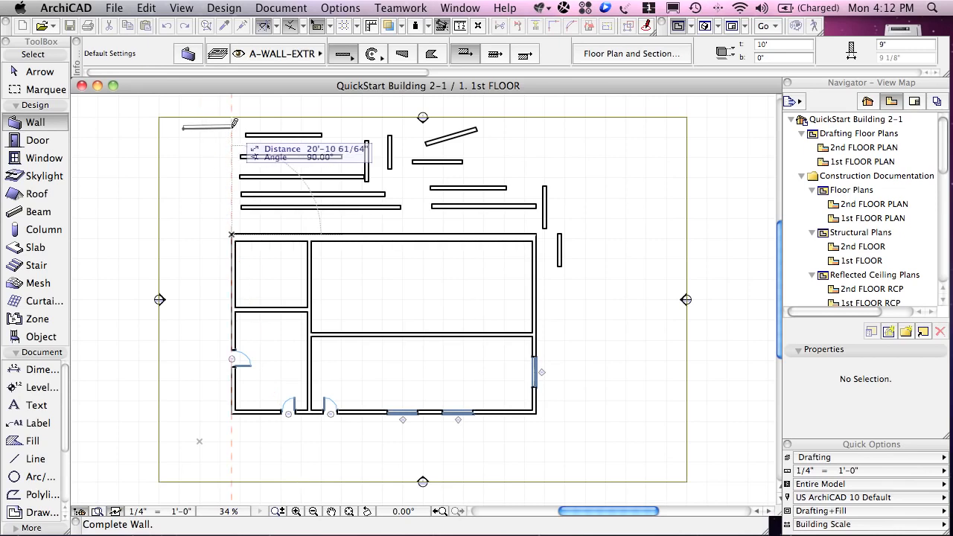
click(330, 26)
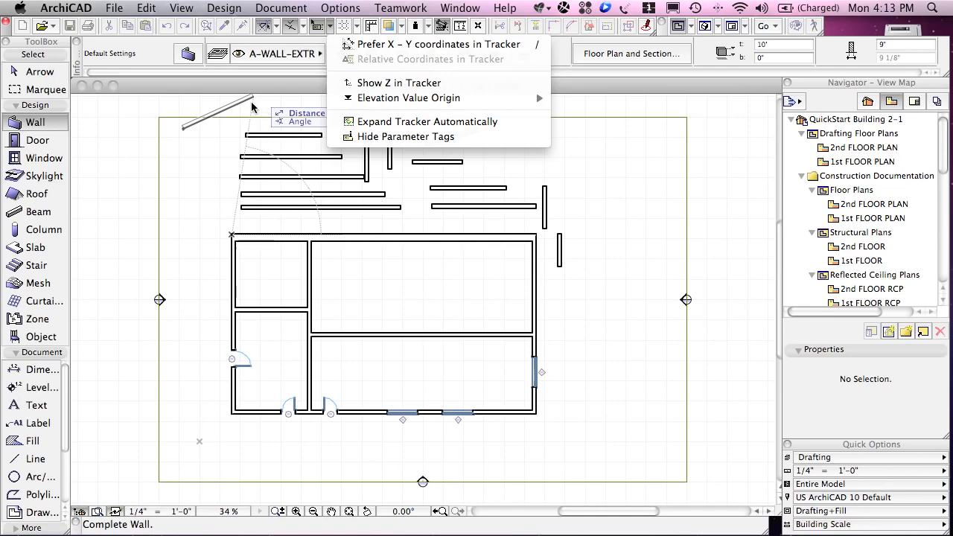
key(Escape)
key(Escape)
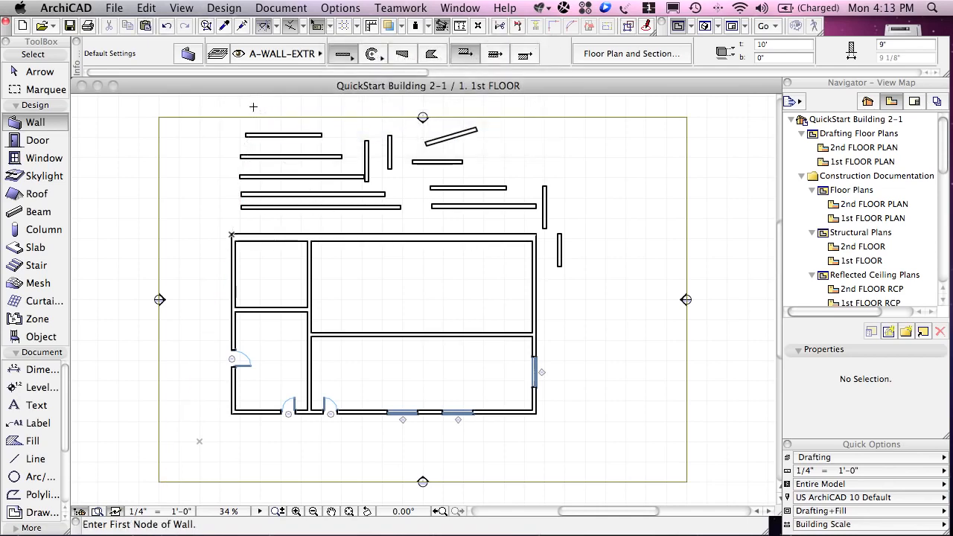
- Turn relative coordinates in the tracker back on and start a trial wall above and left of the building
click(330, 27)
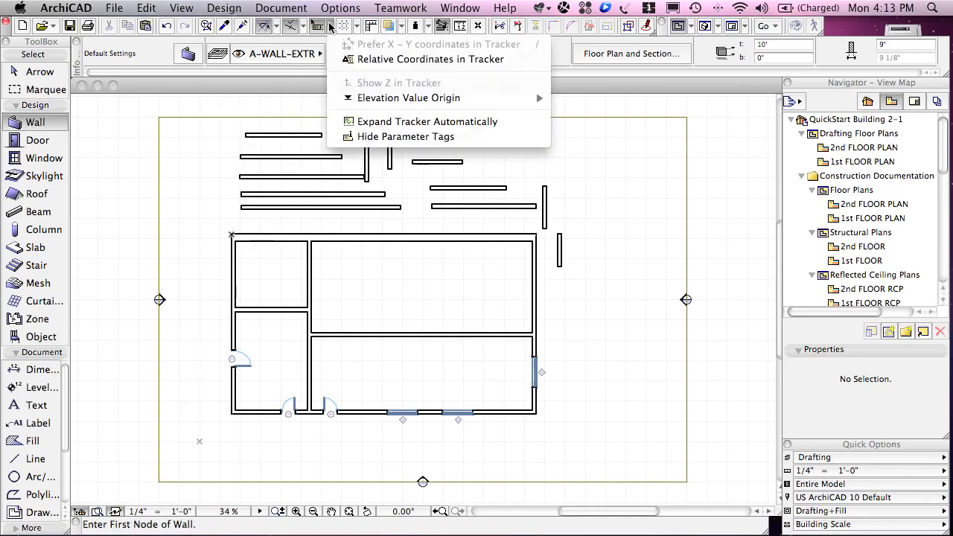
click(367, 61)
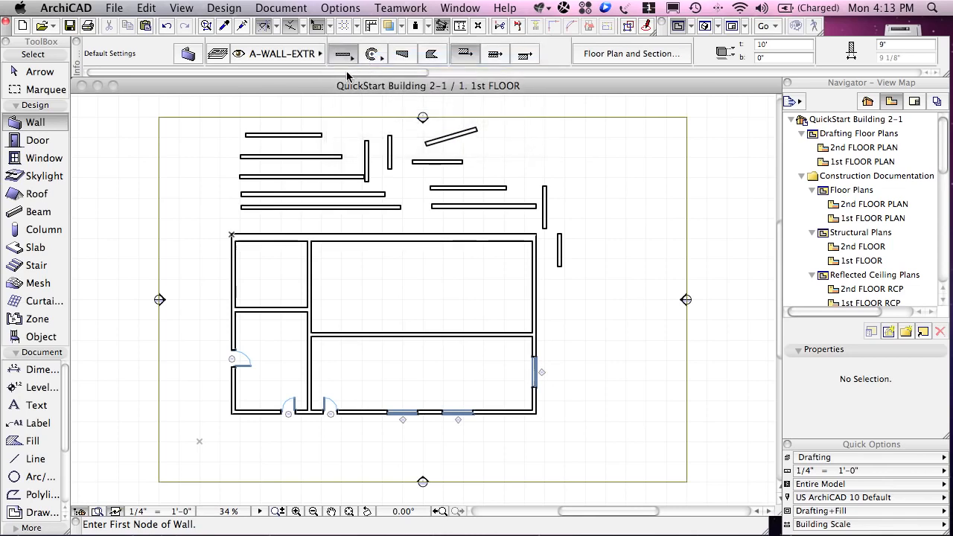
click(176, 146)
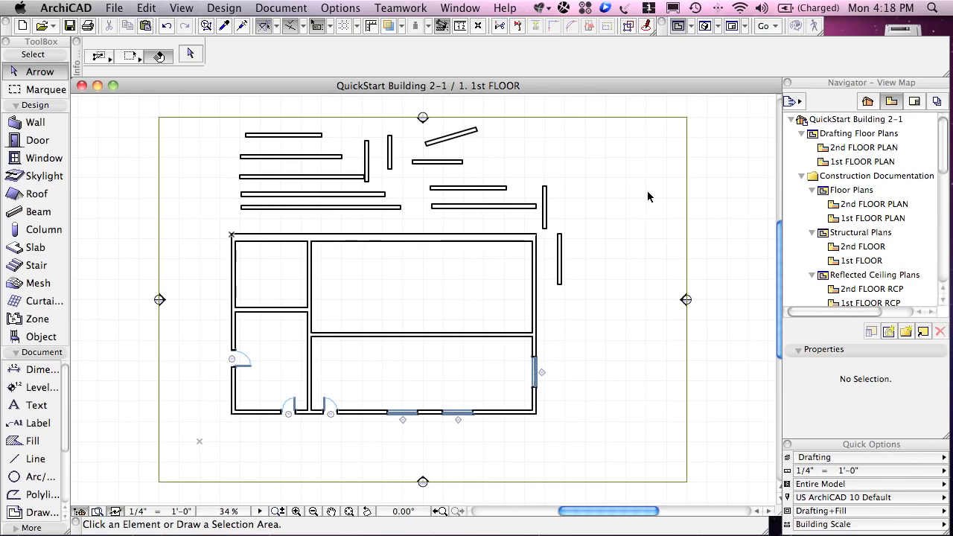
- Select the upper of the two vertical walls beside the building's upper-right corner and measure its length from upper to lower end
click(296, 511)
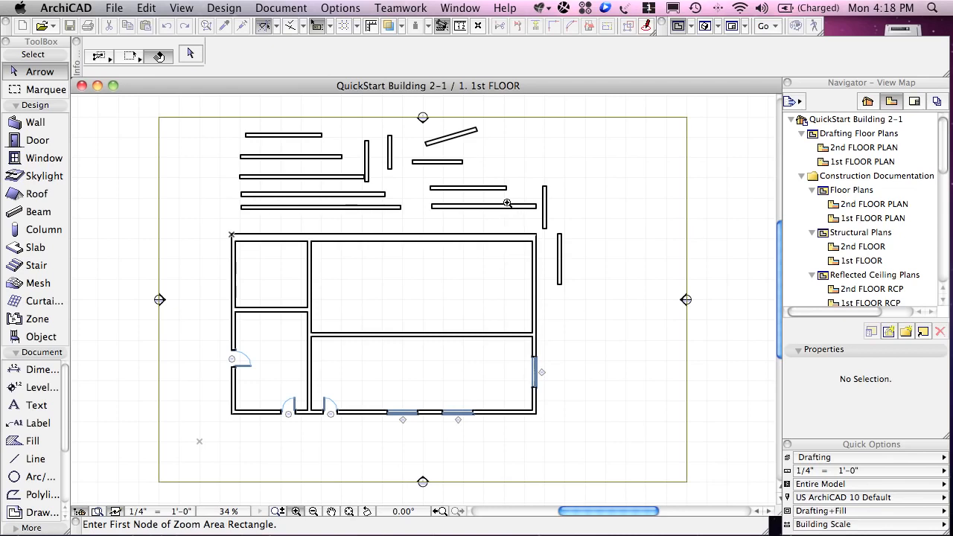
click(496, 175)
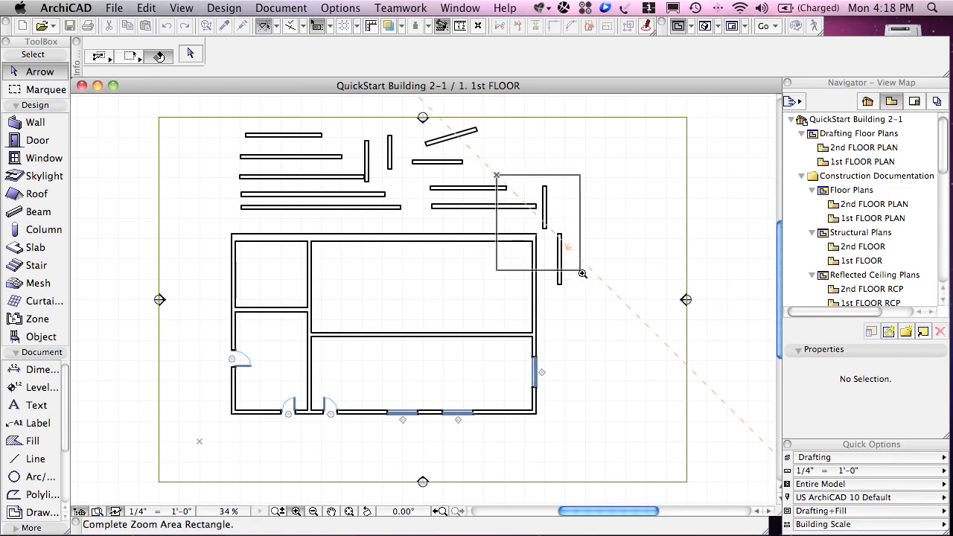
click(604, 301)
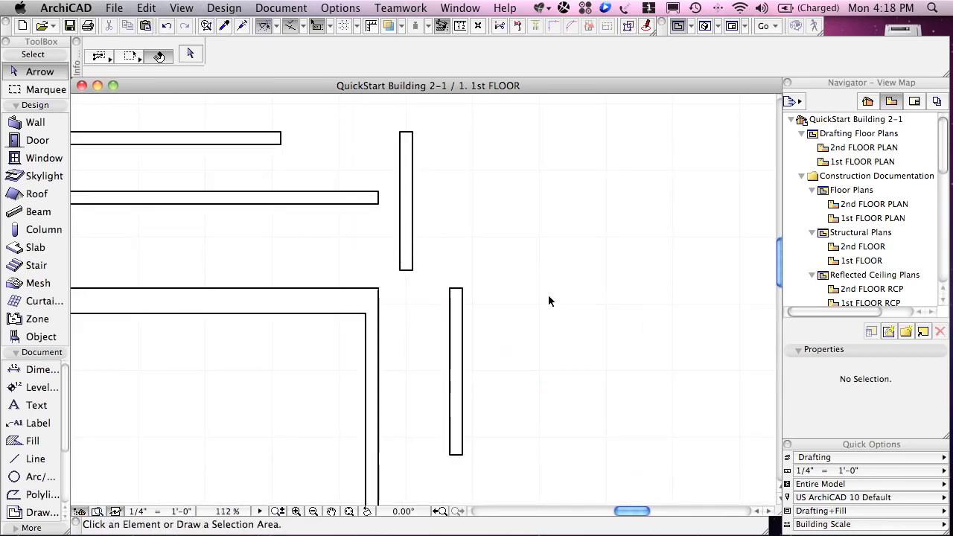
click(414, 273)
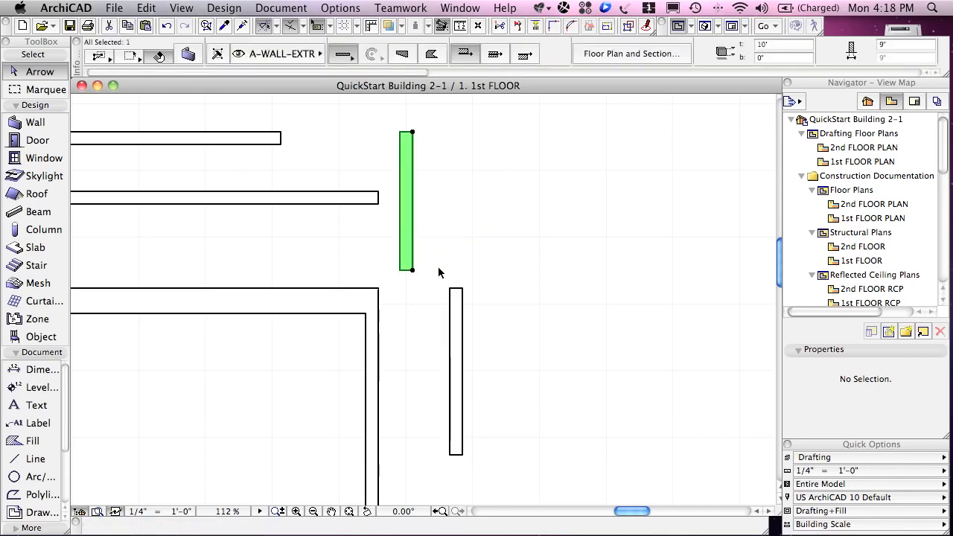
click(461, 27)
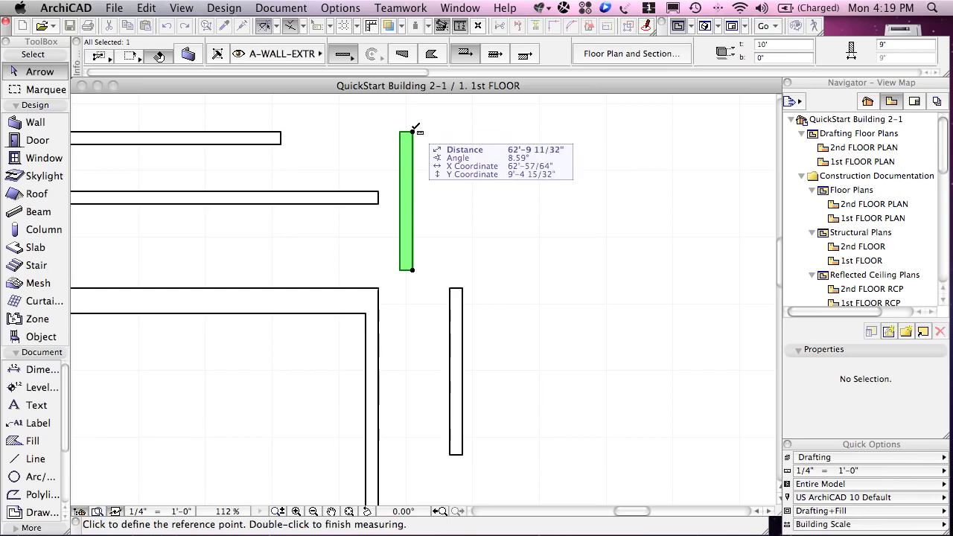
click(414, 132)
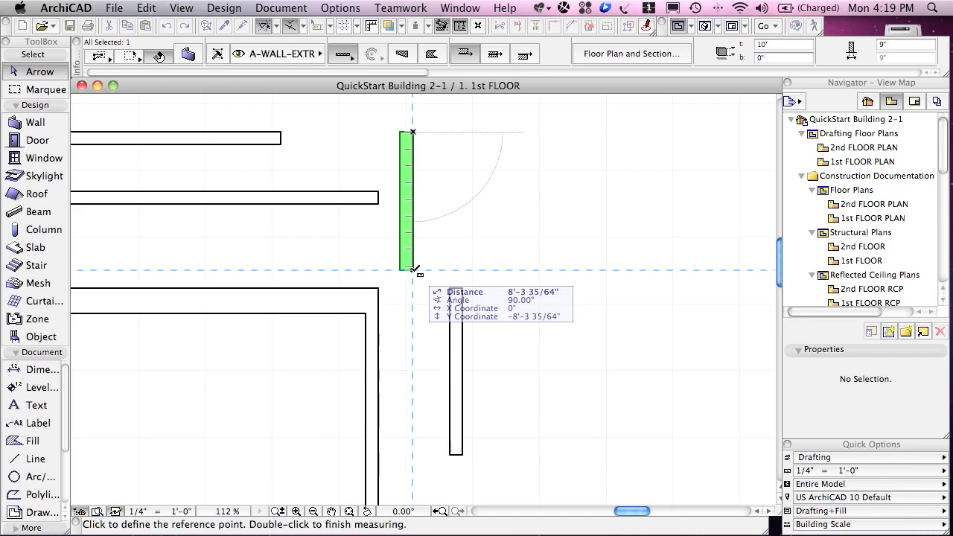
double_click(414, 270)
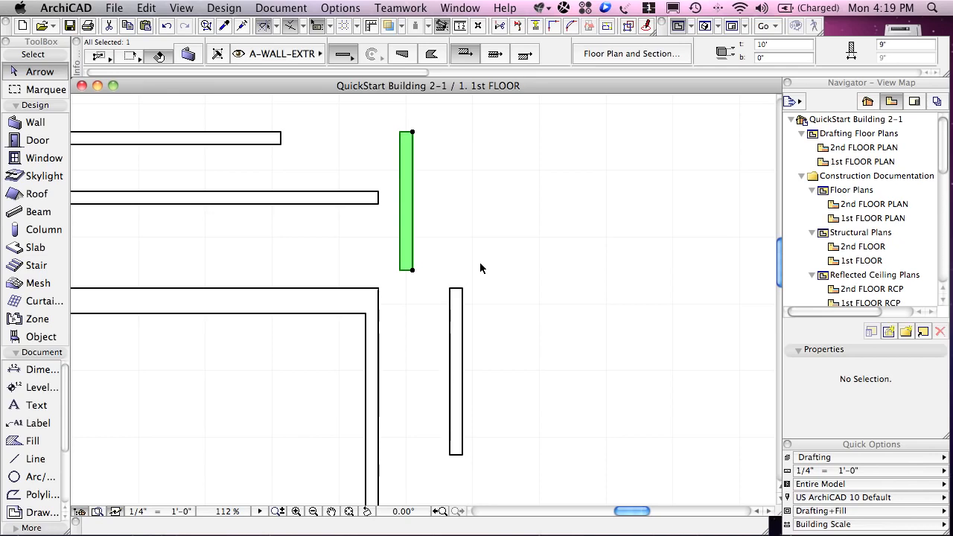
- Stretch the lower end of the selected vertical wall so the wall is 9' long
click(145, 8)
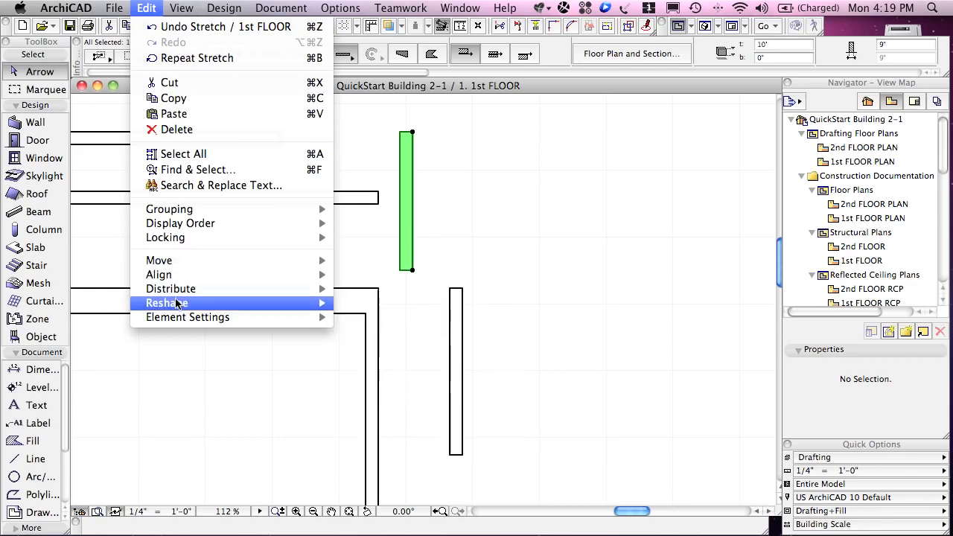
mouse_move(175, 309)
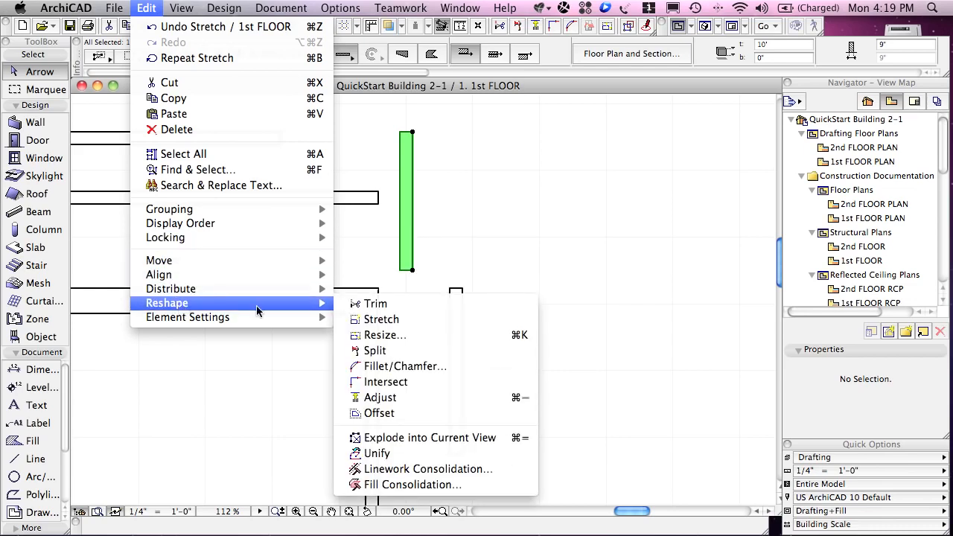
click(370, 321)
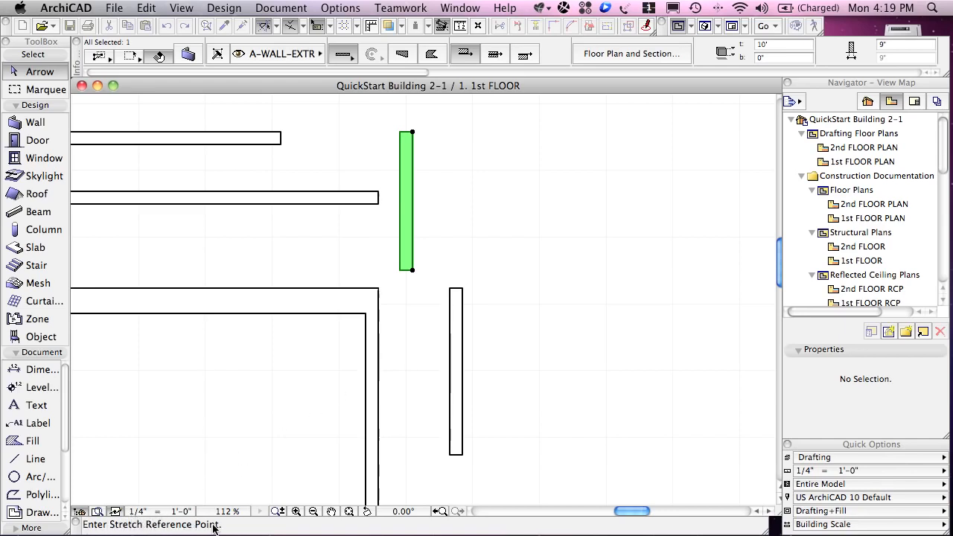
click(414, 272)
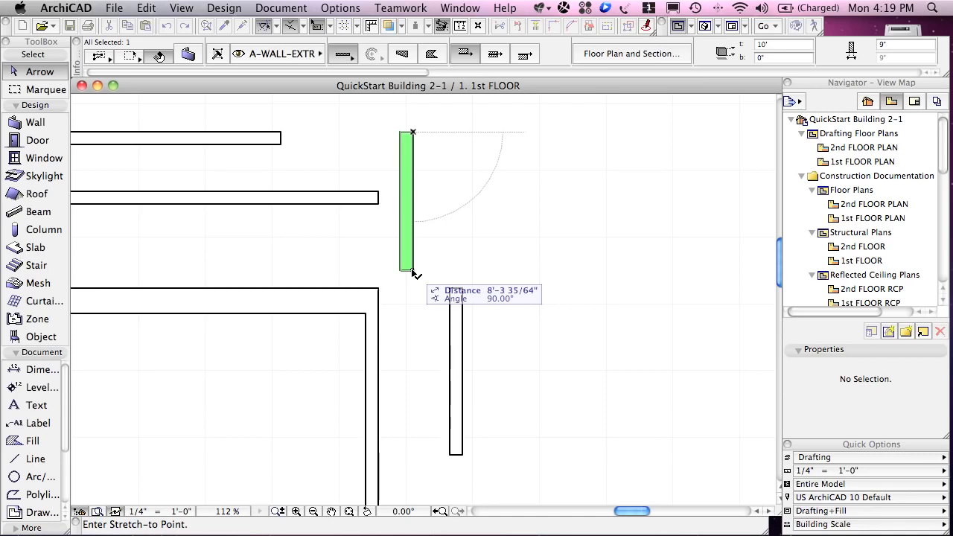
text(9)
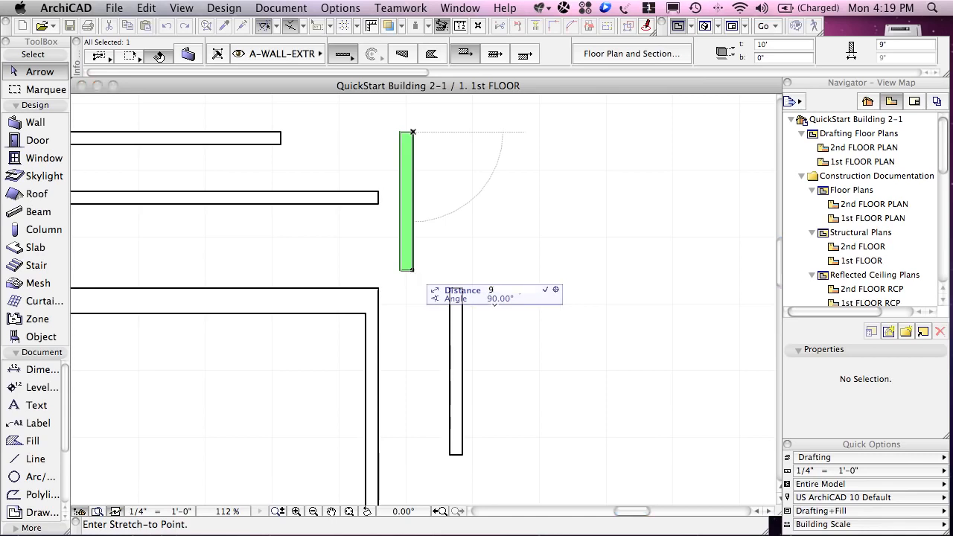
key(Return)
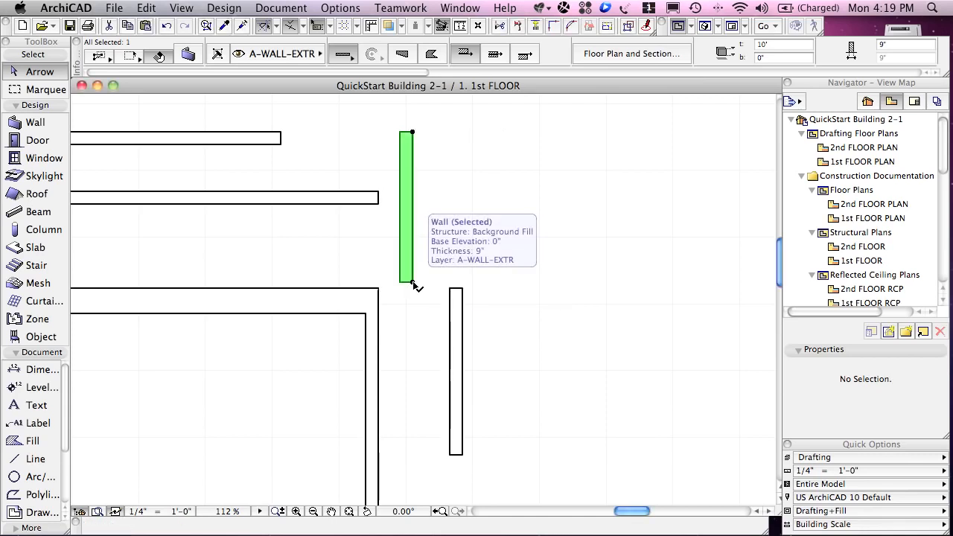
- Measure the selected upper vertical wall again from its upper end to its lower end
click(460, 27)
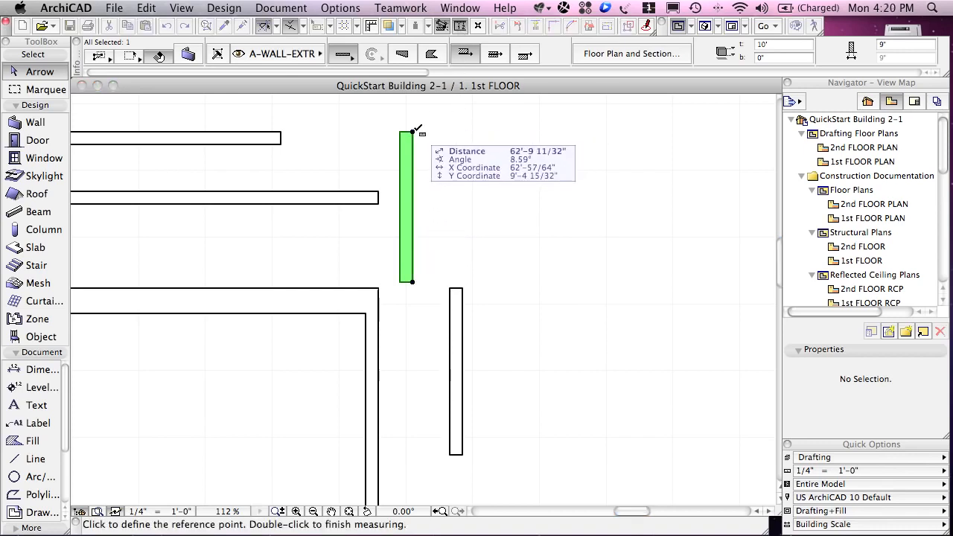
click(414, 132)
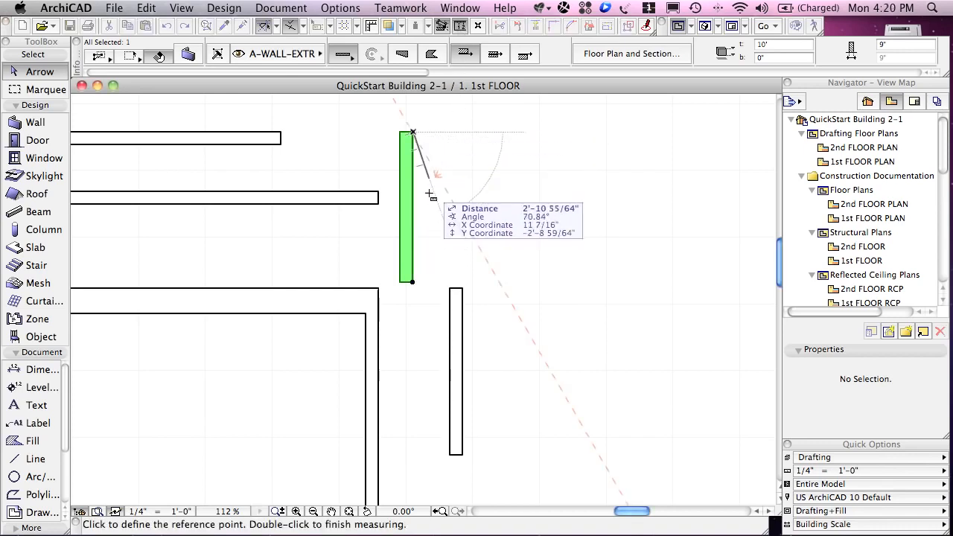
double_click(414, 282)
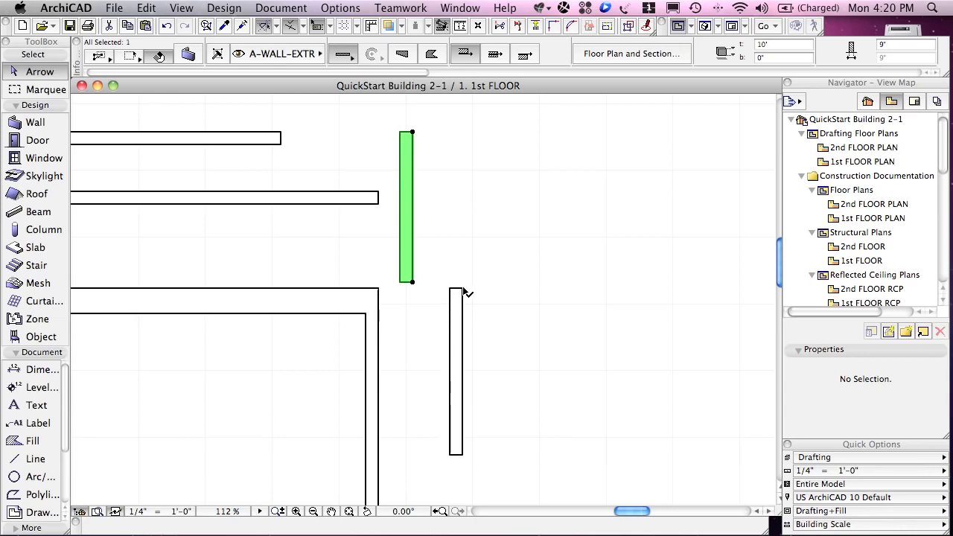
- Select the lower of the two vertical walls beside the building and stretch its upper end so the wall is 12'6" long
click(463, 290)
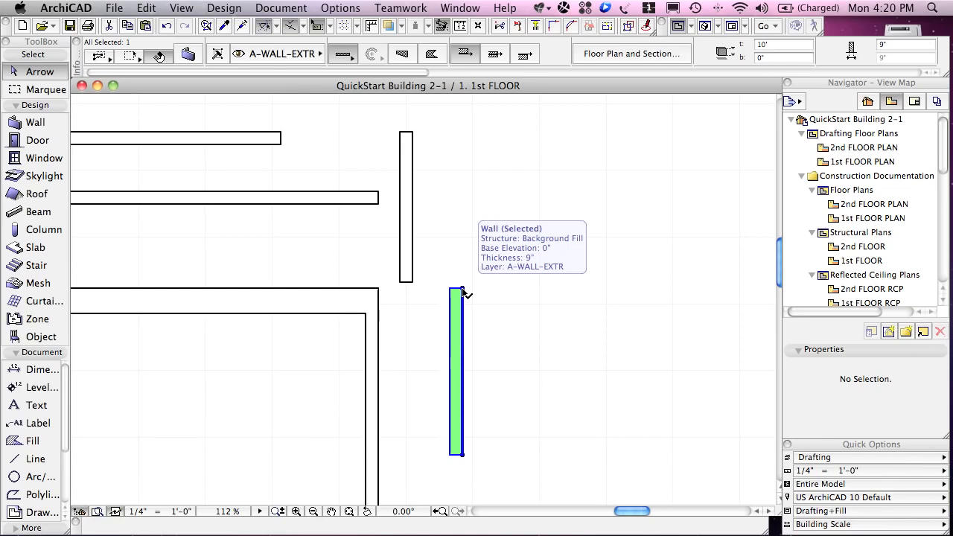
click(462, 289)
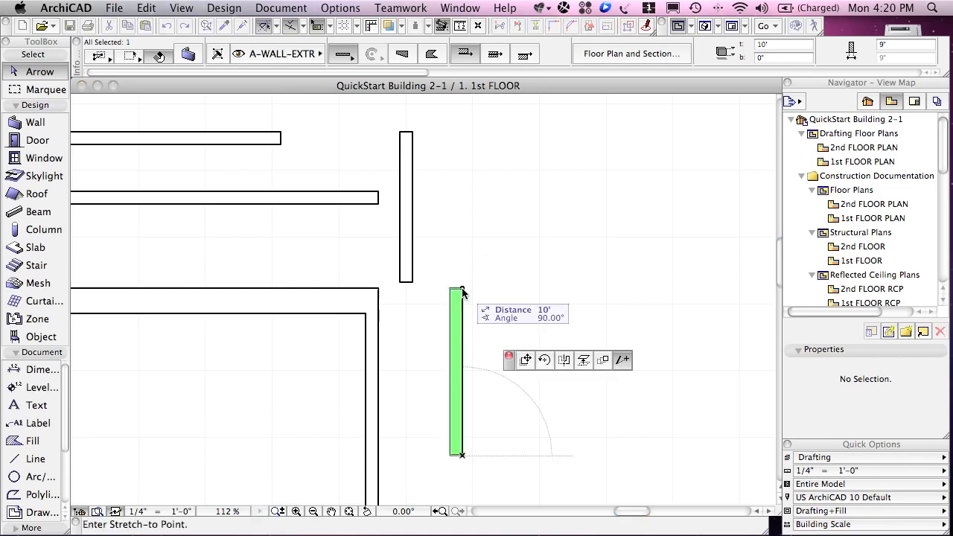
click(527, 361)
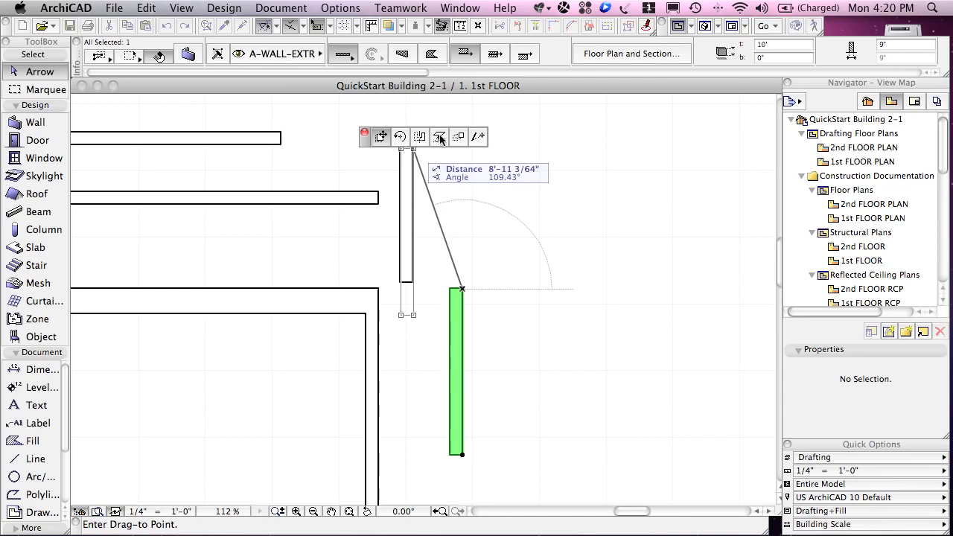
click(480, 138)
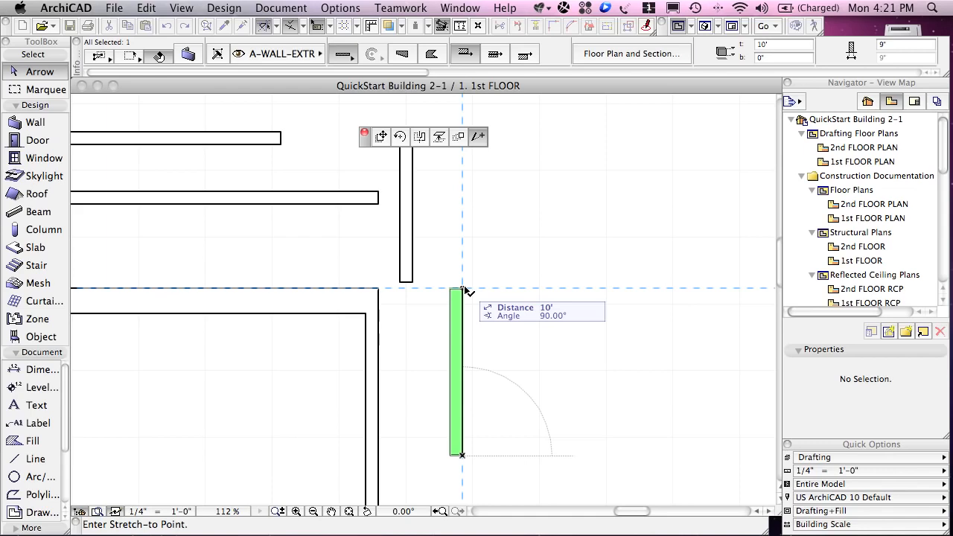
text(12')
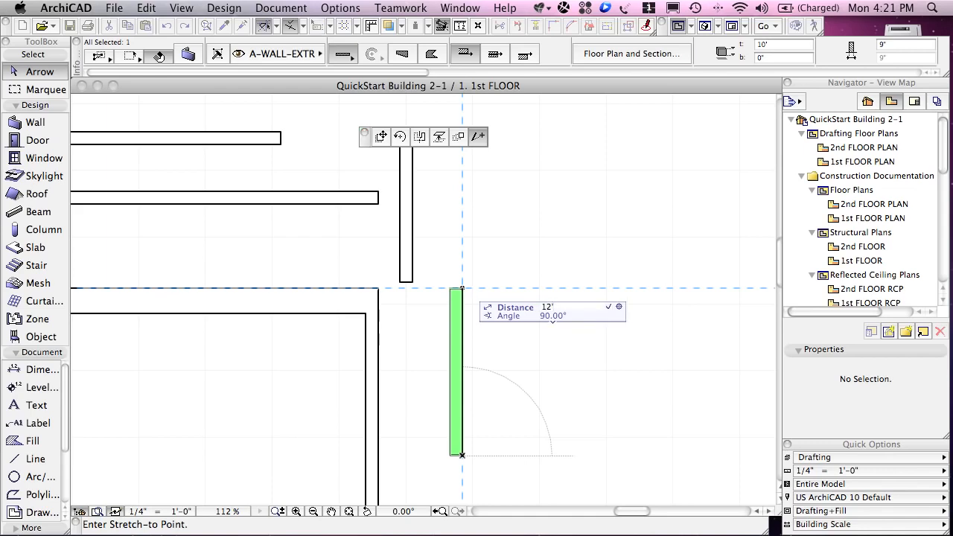
text(6)
key(Return)
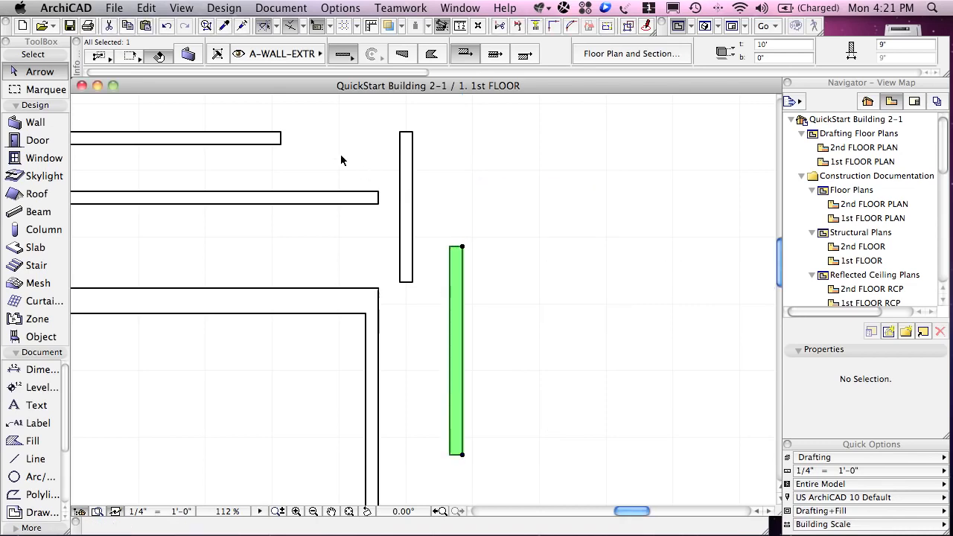
- Select the uppermost horizontal wall and stretch its right end so the wall is 20' long
click(282, 134)
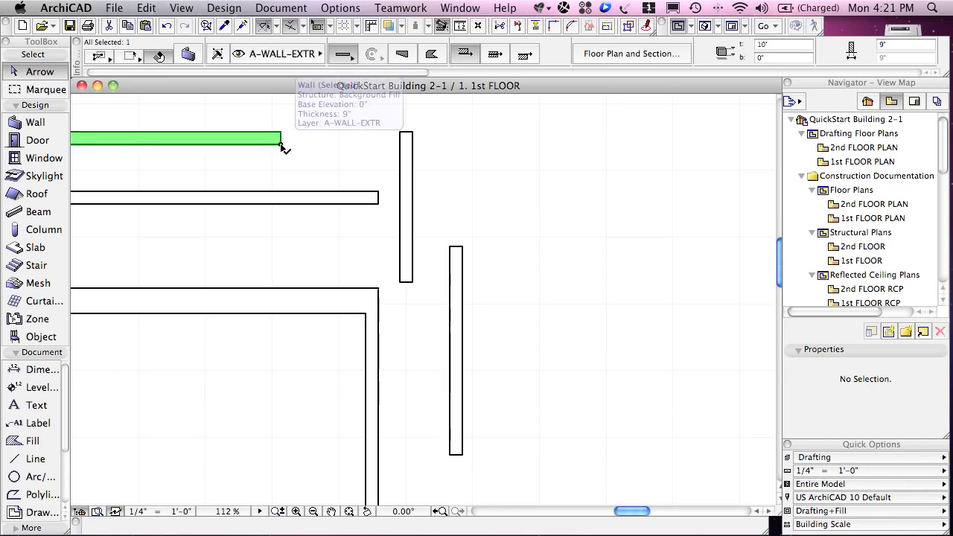
click(280, 144)
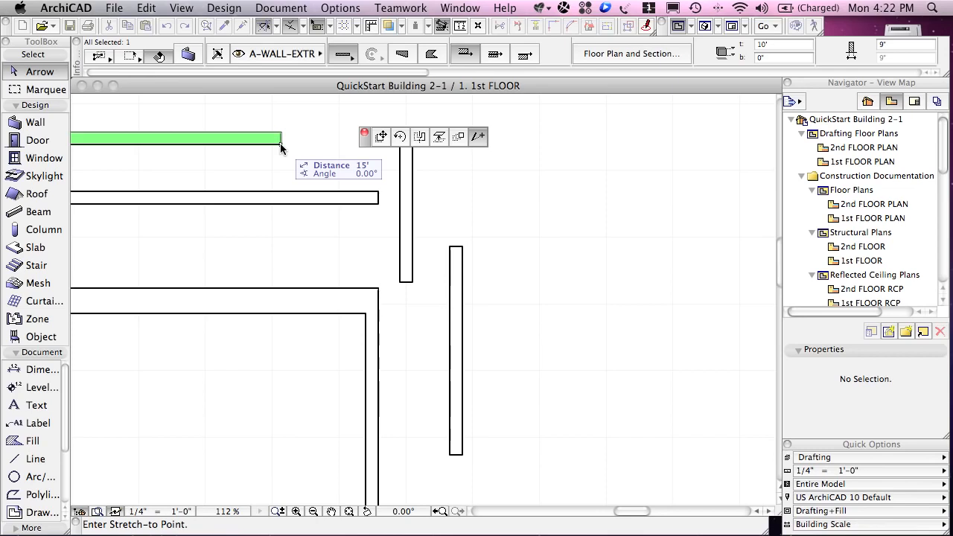
text(20)
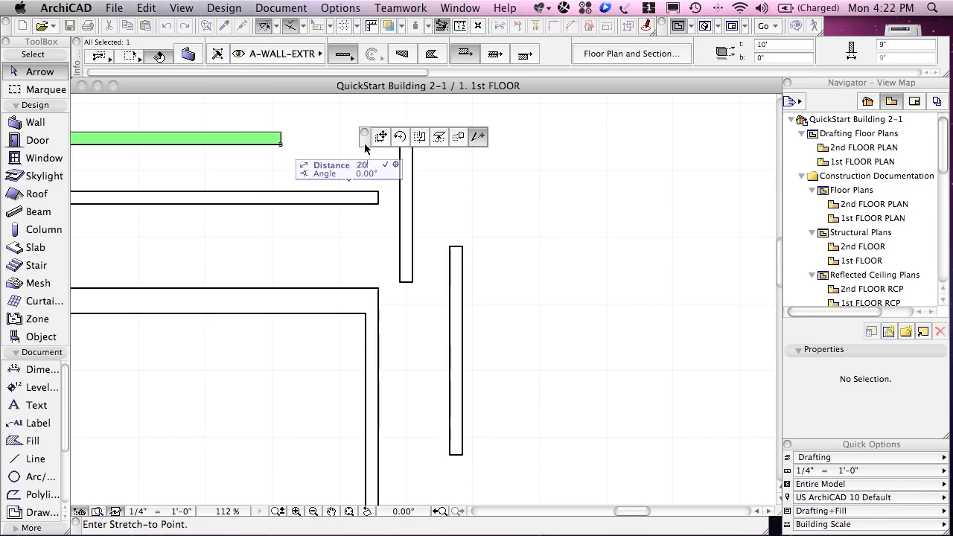
key(Return)
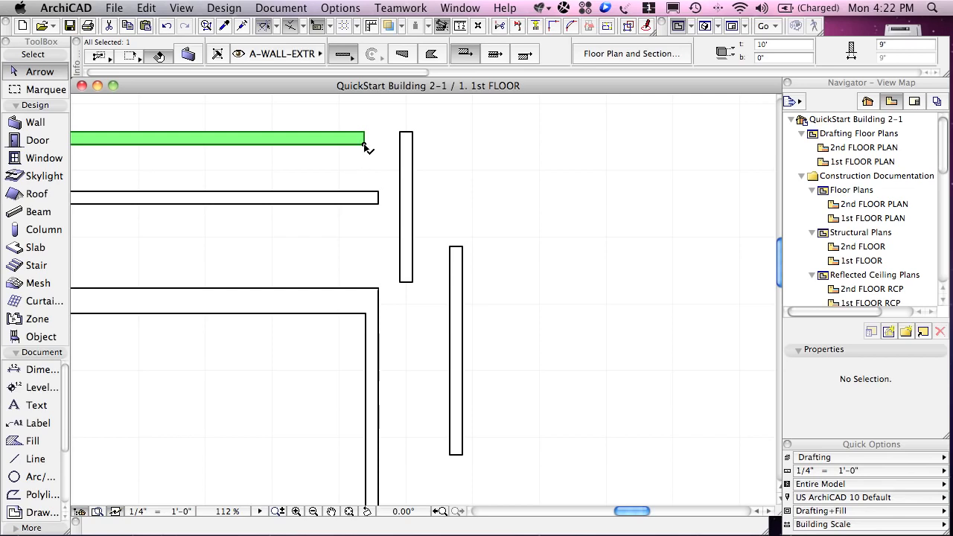
- Stretch the uppermost horizontal wall's right end to align with the left face of the lower vertical wall, and deselect it
click(364, 144)
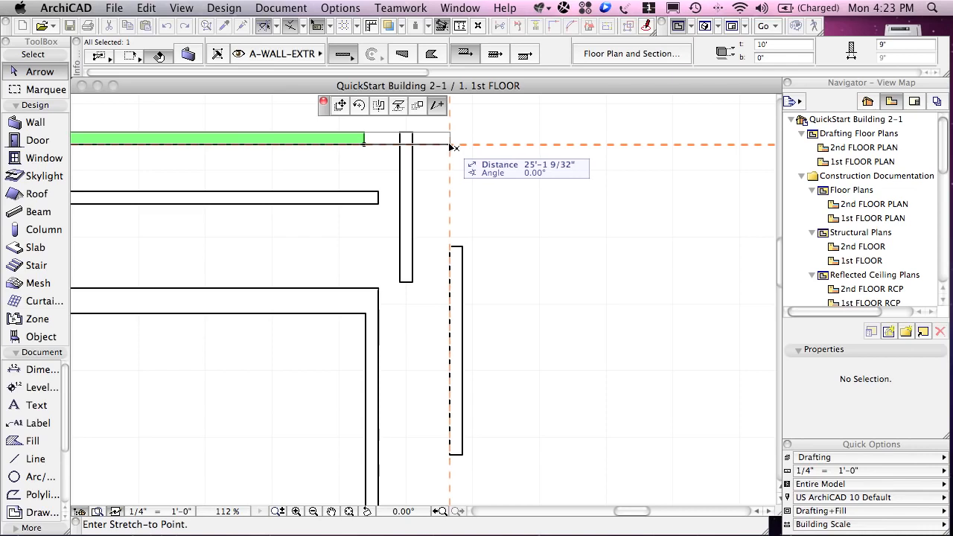
click(451, 146)
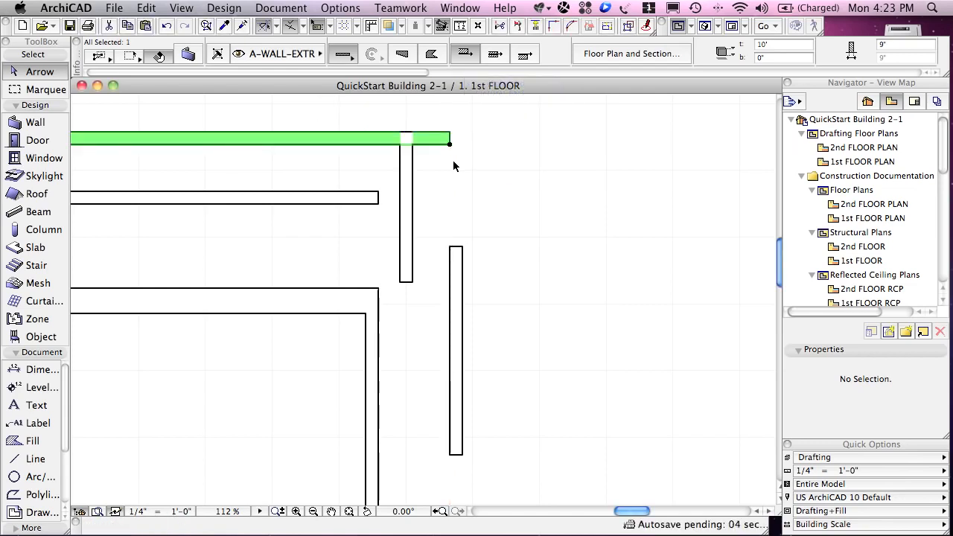
click(454, 165)
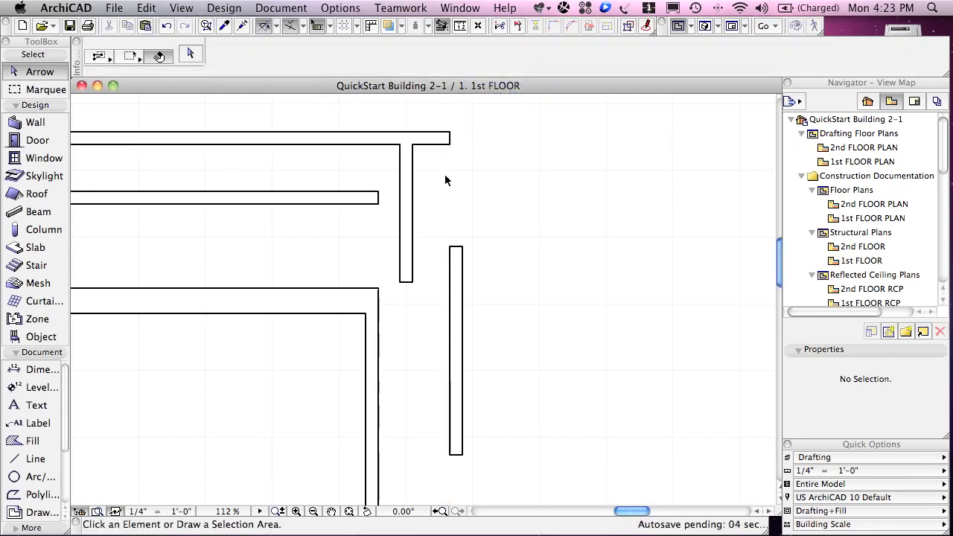